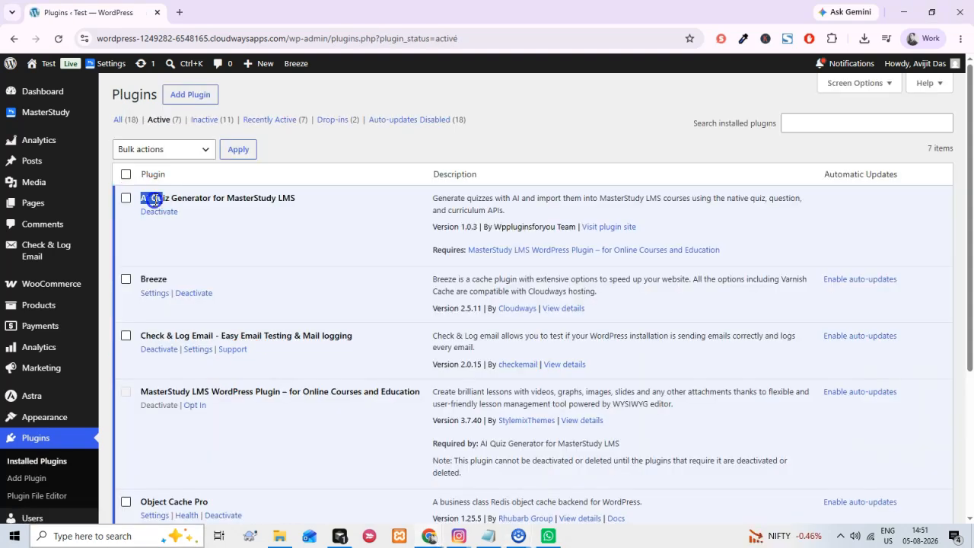
- Check the active plugins list for AI Quiz Generator for MasterStudy LMS and the MasterStudy LMS plugin it requires
{"action": "left_click_drag", "start_coordinate": [143, 199], "coordinate": [293, 199]}
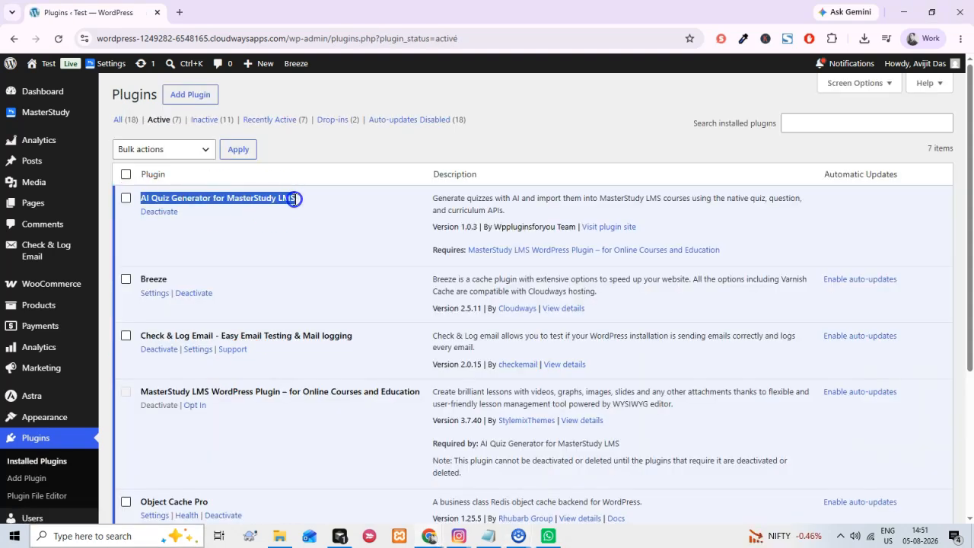
{"action": "left_click", "coordinate": [238, 238]}
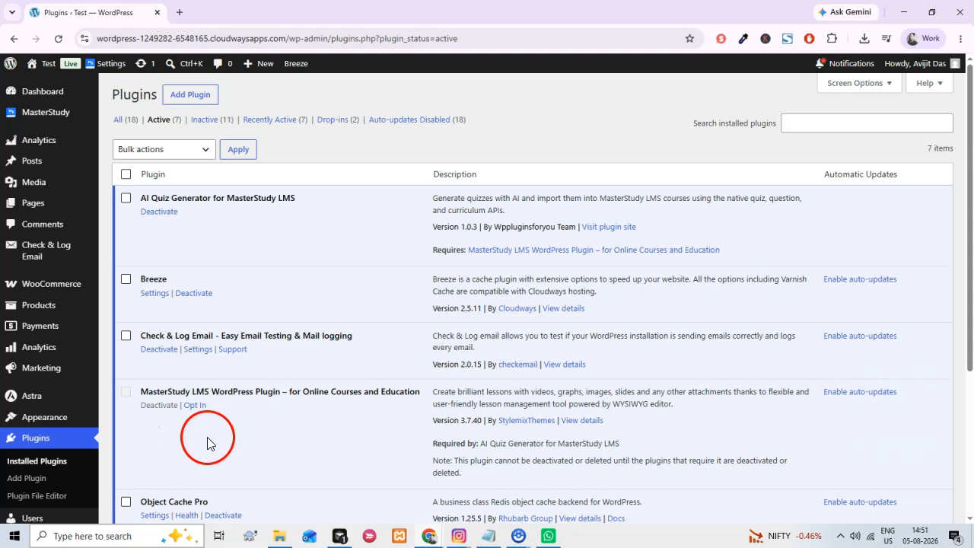
{"action": "left_click_drag", "start_coordinate": [432, 444], "coordinate": [626, 453]}
{"action": "left_click", "coordinate": [555, 477]}
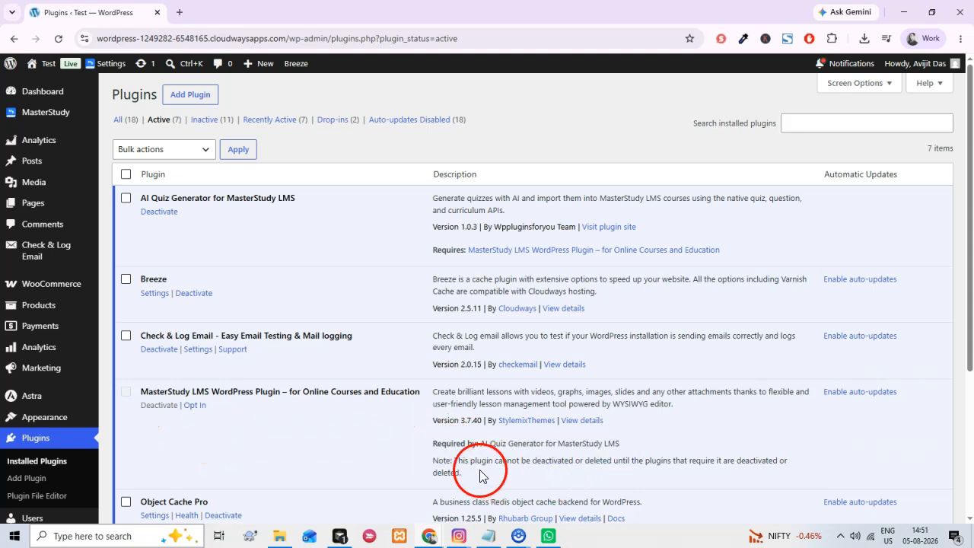
{"action": "left_click_drag", "start_coordinate": [142, 391], "coordinate": [430, 398]}
{"action": "left_click", "coordinate": [379, 435]}
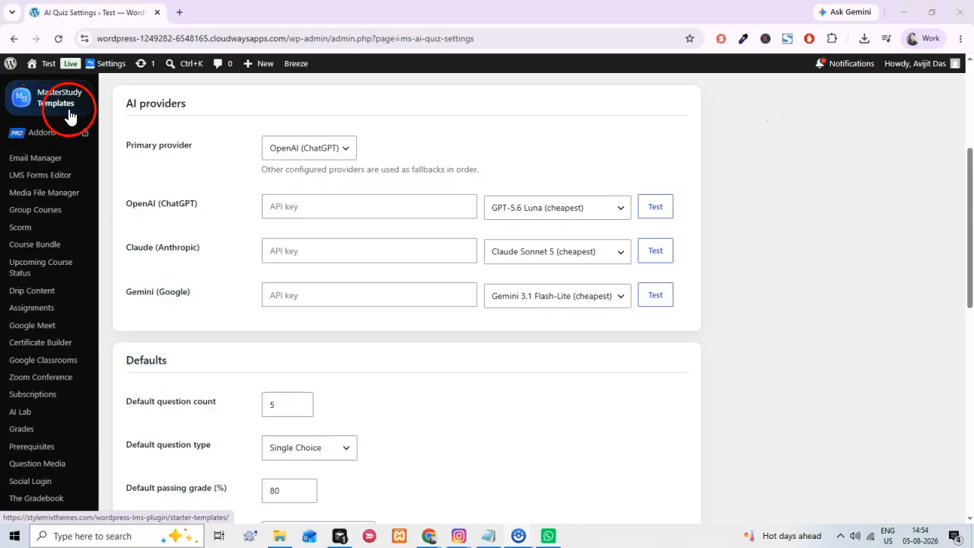
- Open the AI Quiz Settings page and paste the API key for the Claude (Anthropic) provider
{"action": "scroll", "coordinate": [58, 367], "scroll_direction": "down", "scroll_amount": 6}
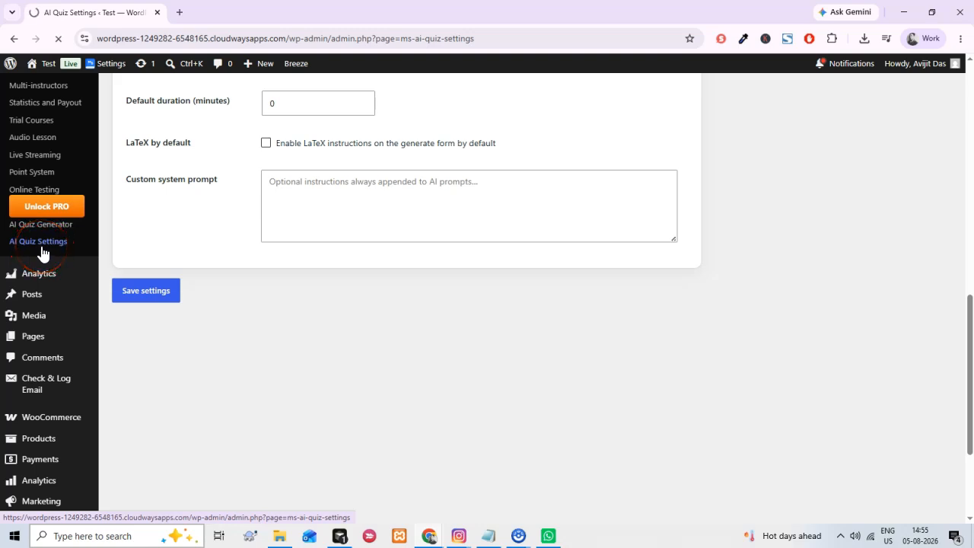
{"action": "scroll", "coordinate": [333, 365], "scroll_direction": "up", "scroll_amount": 8}
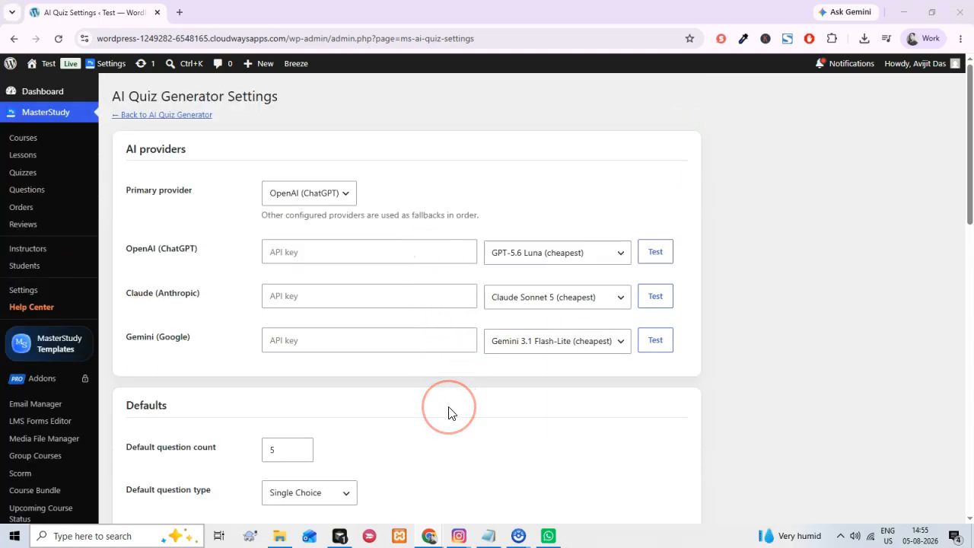
{"action": "left_click", "coordinate": [291, 253]}
{"action": "left_click", "coordinate": [289, 297]}
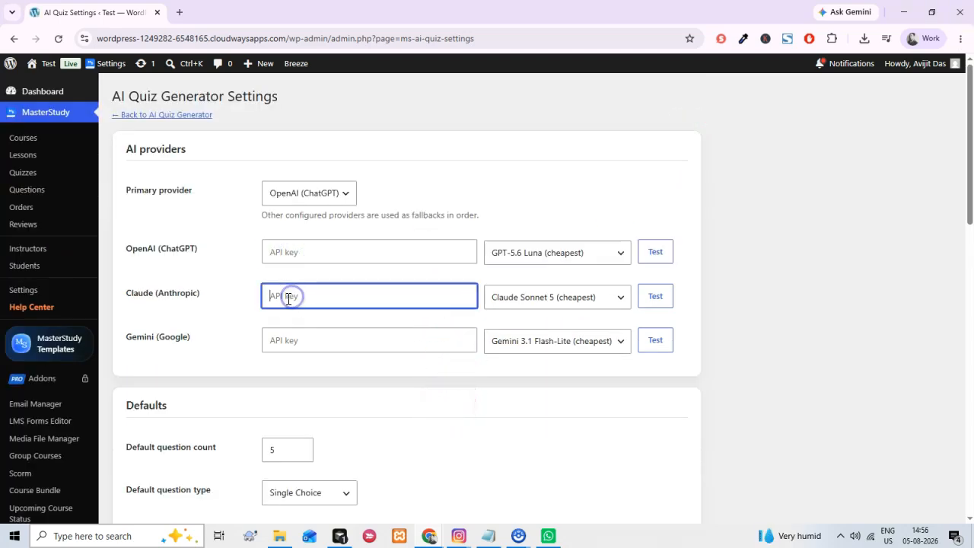
{"action": "key", "text": "ctrl+v"}
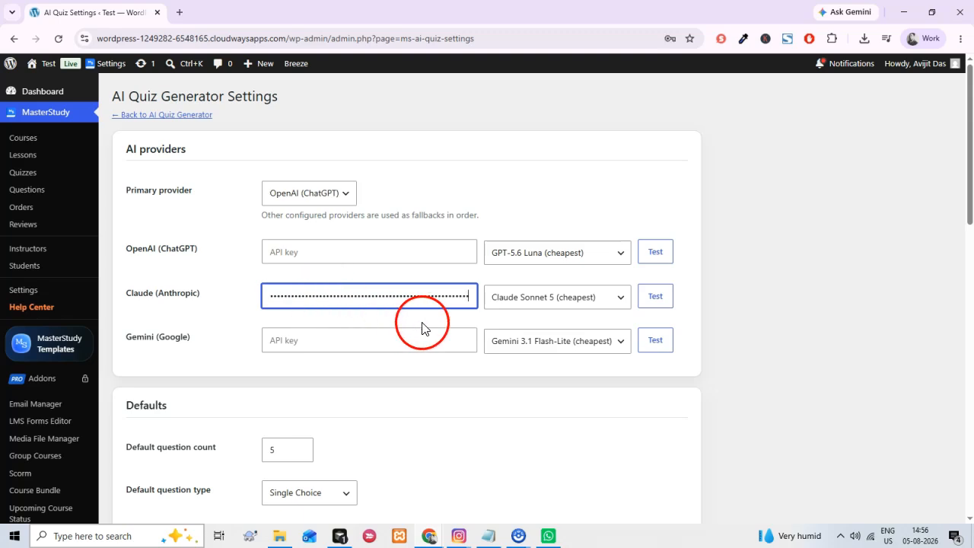
{"action": "left_click", "coordinate": [343, 259]}
{"action": "left_click", "coordinate": [348, 342]}
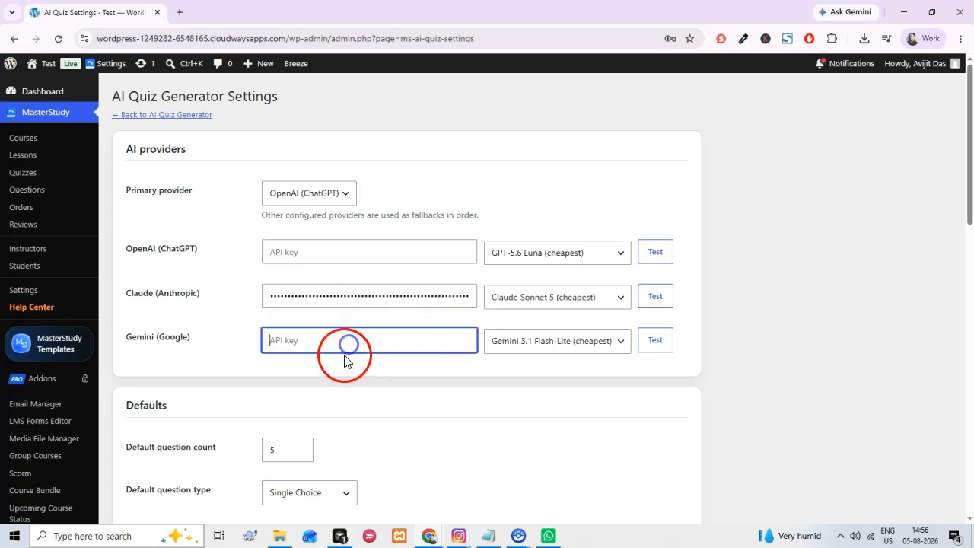
{"action": "left_click", "coordinate": [418, 388]}
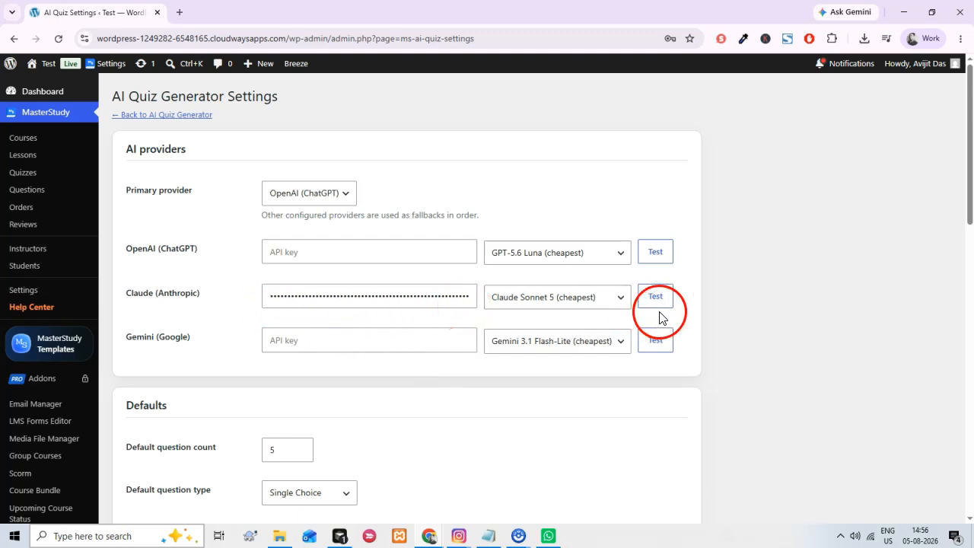
- Set the primary provider to Claude (Anthropic) and its model to Claude Sonnet 5 (cheapest)
{"action": "left_click", "coordinate": [311, 192]}
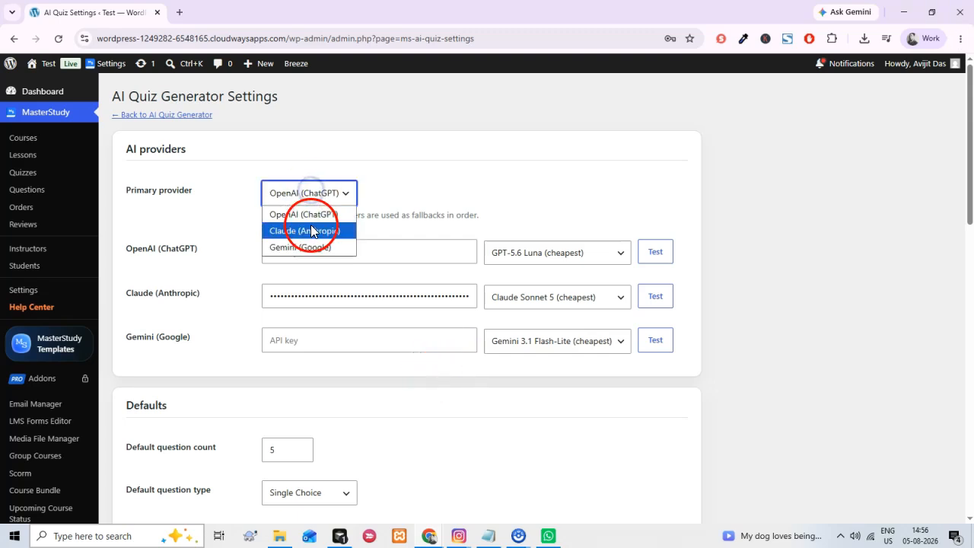
{"action": "left_click", "coordinate": [311, 230]}
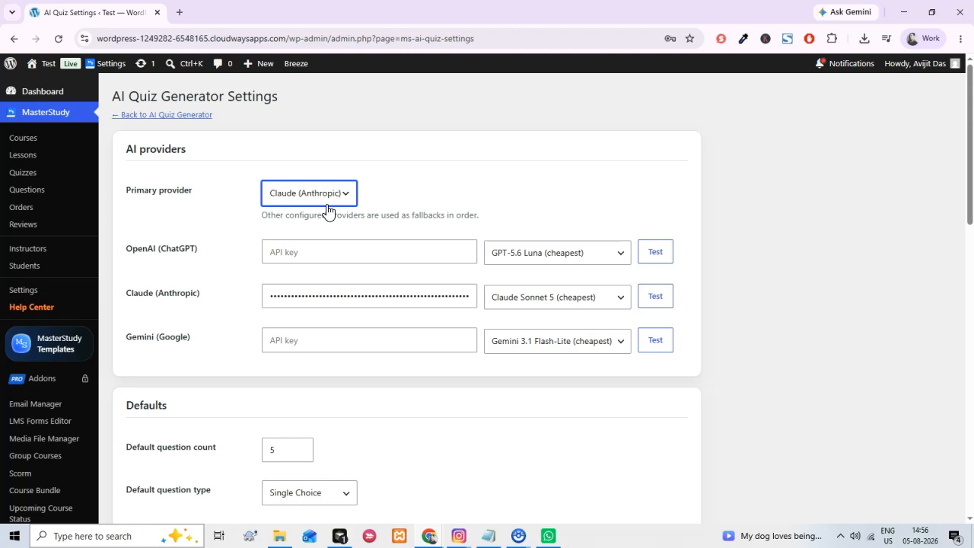
{"action": "left_click", "coordinate": [585, 333]}
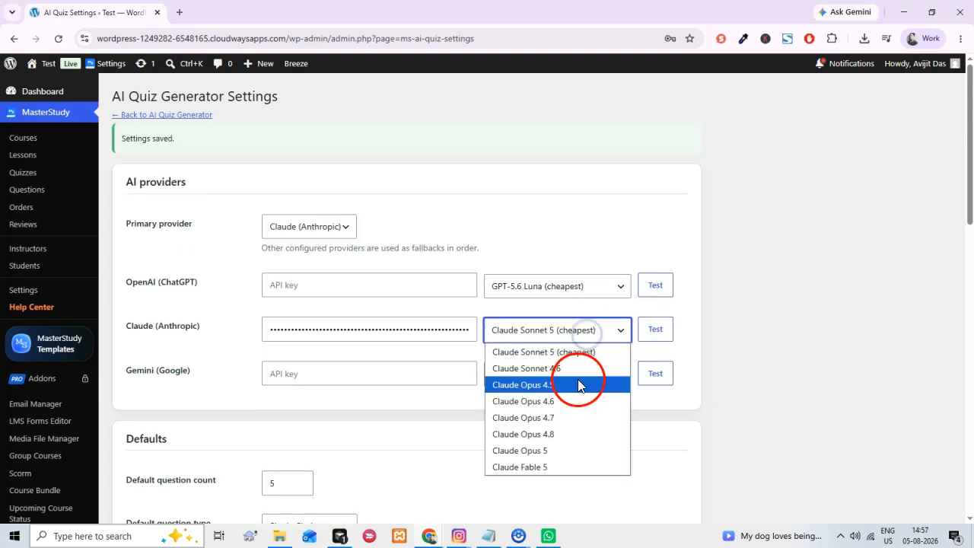
{"action": "left_click", "coordinate": [559, 353]}
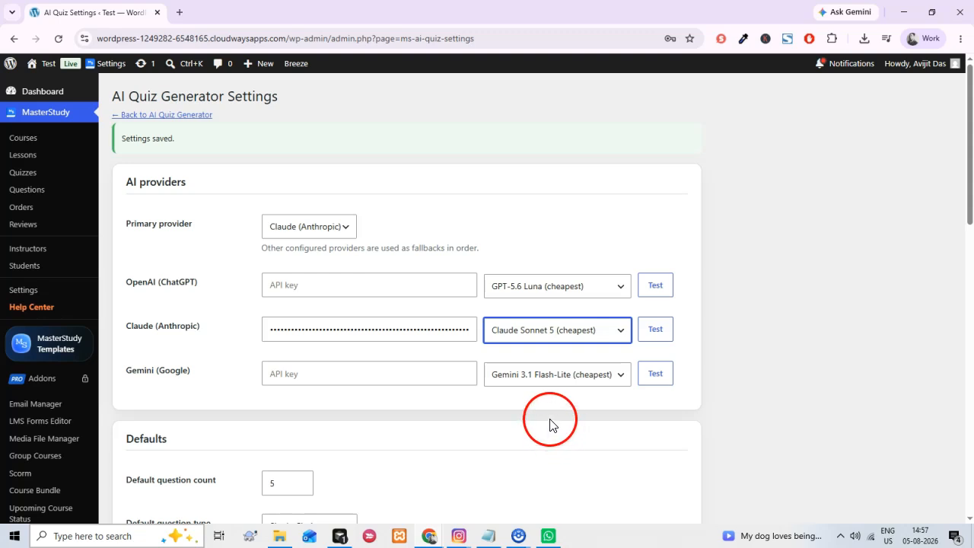
- Set the default question count to 10 and the default question type to Single Choice
{"action": "scroll", "coordinate": [550, 424], "scroll_direction": "down", "scroll_amount": 4}
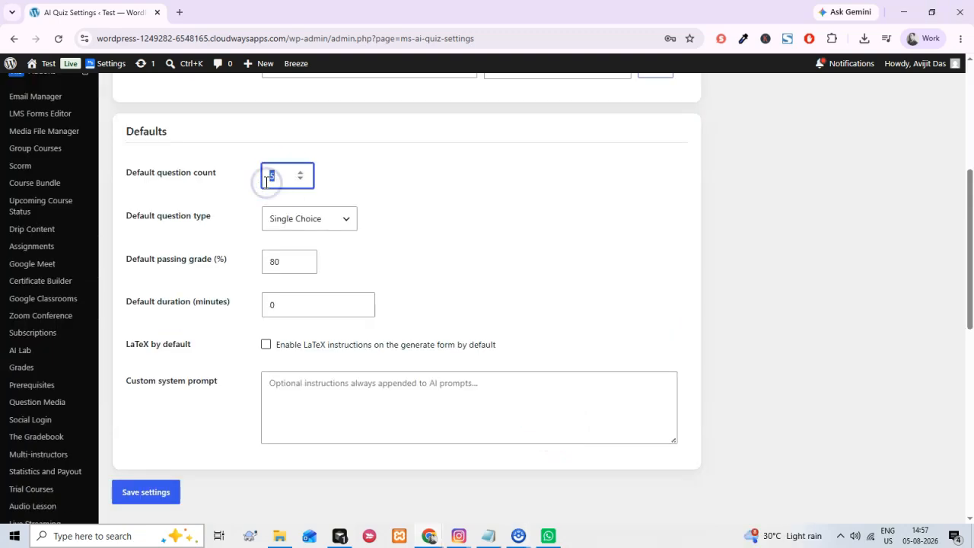
{"action": "left_click", "coordinate": [340, 220]}
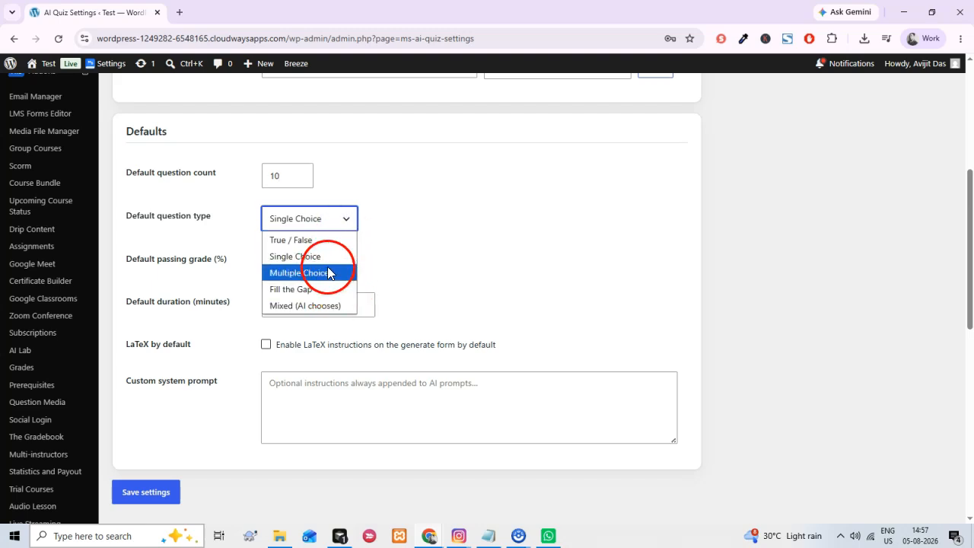
{"action": "left_click", "coordinate": [329, 262]}
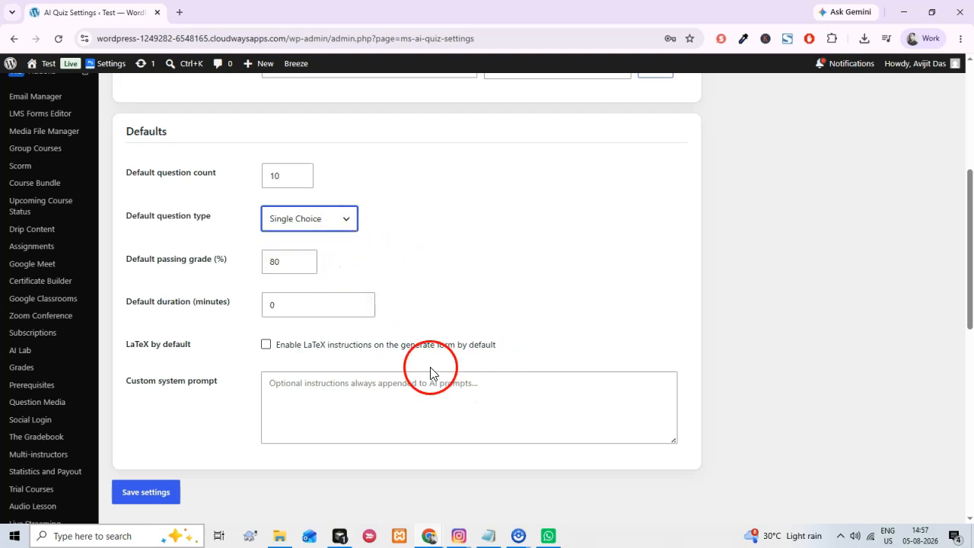
- Enter "write in a friendly, encouraging tone" as the custom system prompt and save the settings
{"action": "left_click", "coordinate": [245, 262]}
{"action": "left_click", "coordinate": [407, 393]}
{"action": "left_click", "coordinate": [478, 328]}
{"action": "left_click", "coordinate": [323, 404]}
{"action": "type", "text": "write in a friendly, encouraging tone"}
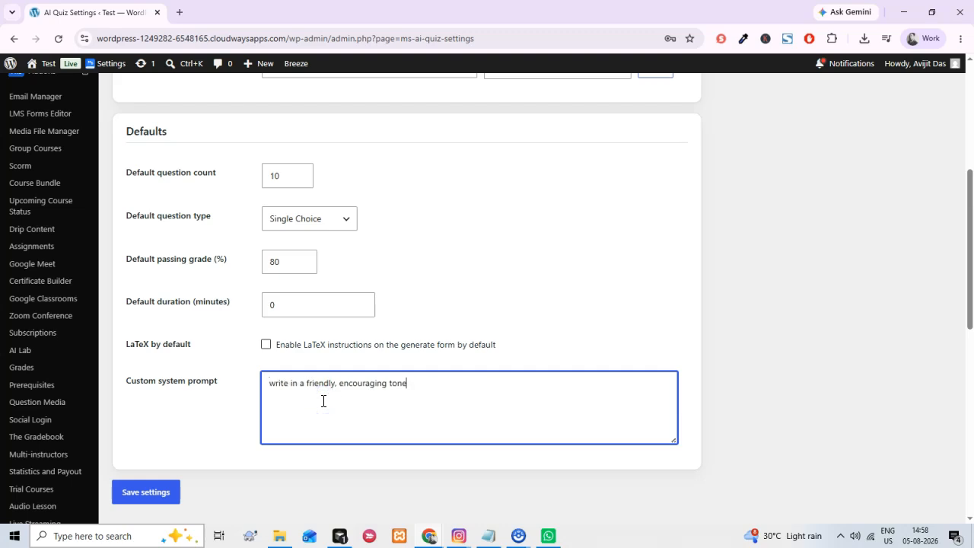
{"action": "left_click_drag", "start_coordinate": [419, 385], "coordinate": [261, 382]}
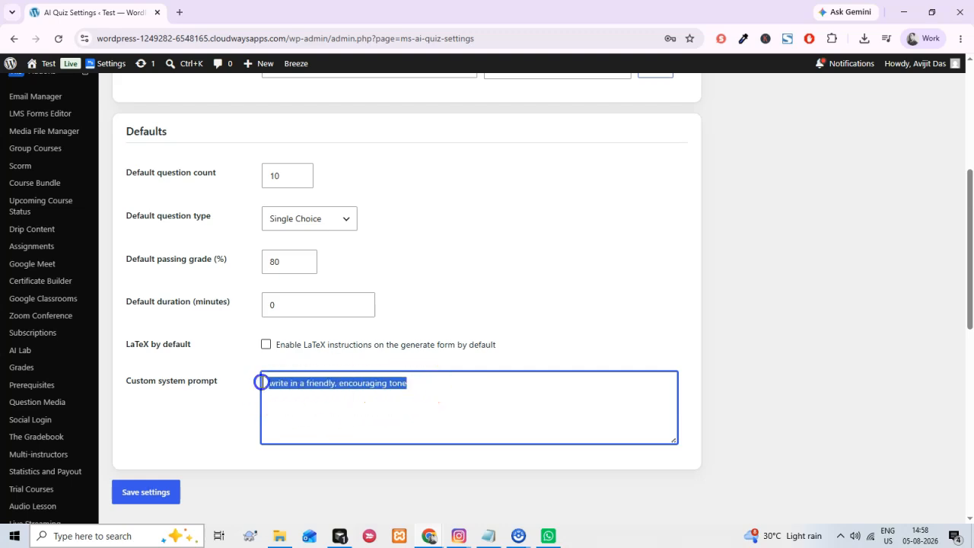
{"action": "left_click", "coordinate": [293, 418]}
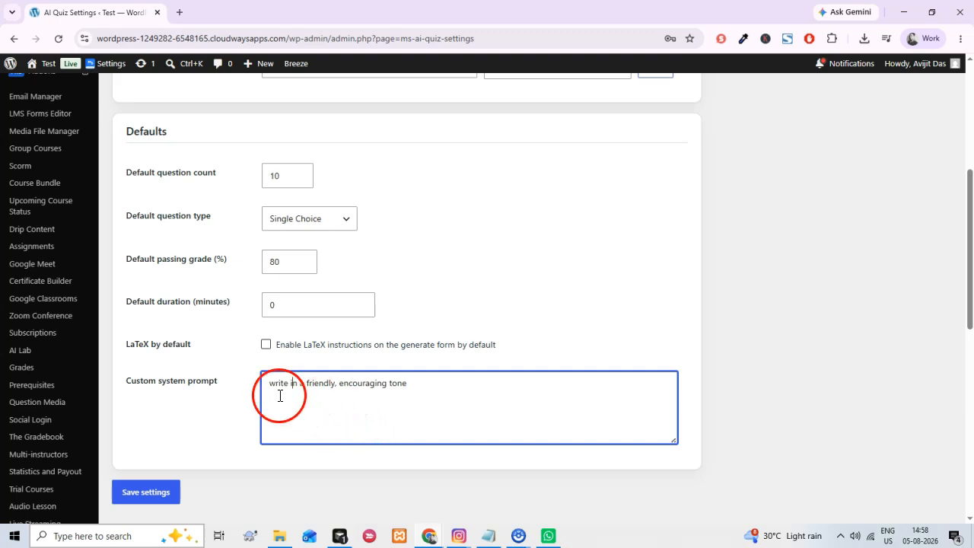
{"action": "left_click_drag", "start_coordinate": [265, 385], "coordinate": [425, 383]}
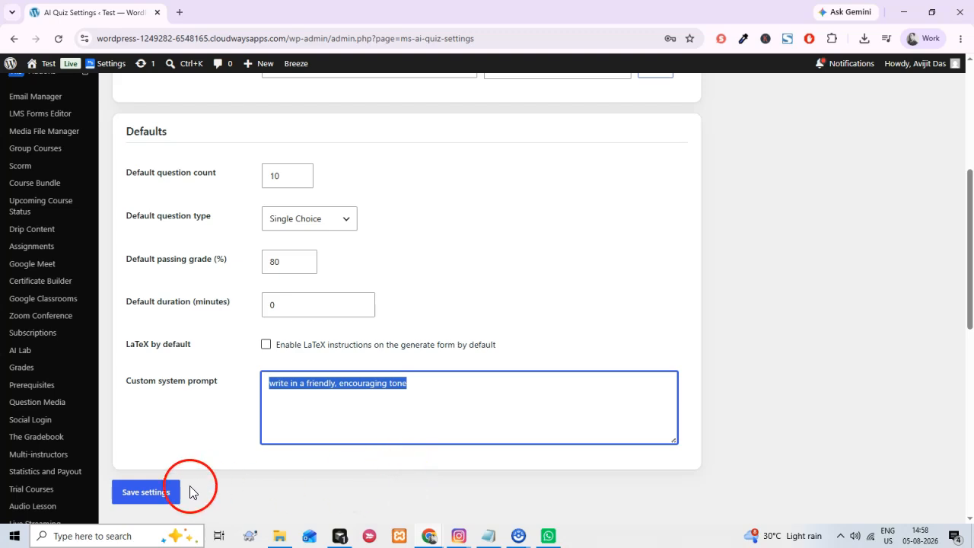
{"action": "scroll", "coordinate": [189, 486], "scroll_direction": "down", "scroll_amount": 1}
{"action": "left_click", "coordinate": [171, 440]}
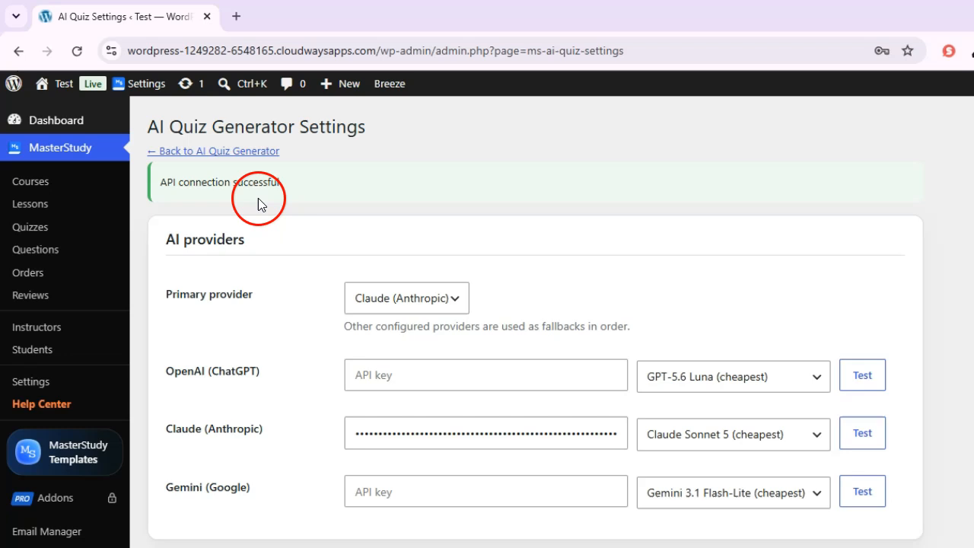
- Review the AI provider and default settings, and open the AI Quiz Generator page of MasterStudy
{"action": "scroll", "coordinate": [573, 462], "scroll_direction": "down", "scroll_amount": 7}
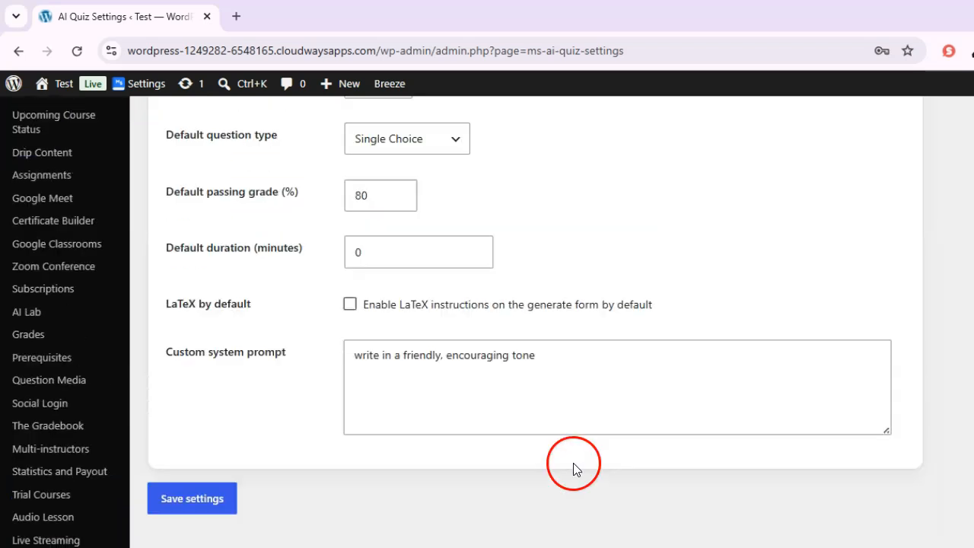
{"action": "scroll", "coordinate": [573, 463], "scroll_direction": "up", "scroll_amount": 7}
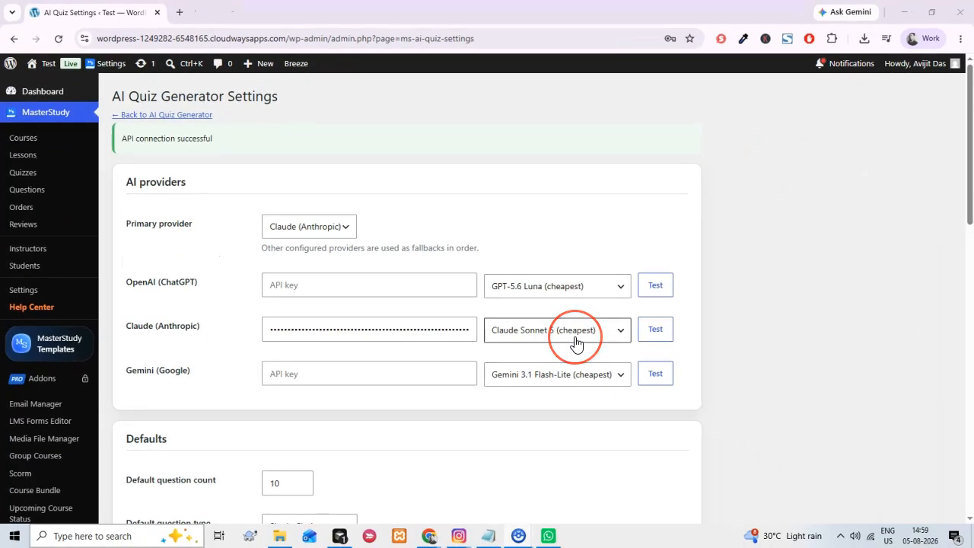
{"action": "scroll", "coordinate": [576, 343], "scroll_direction": "down", "scroll_amount": 3}
{"action": "scroll", "coordinate": [576, 343], "scroll_direction": "up", "scroll_amount": 3}
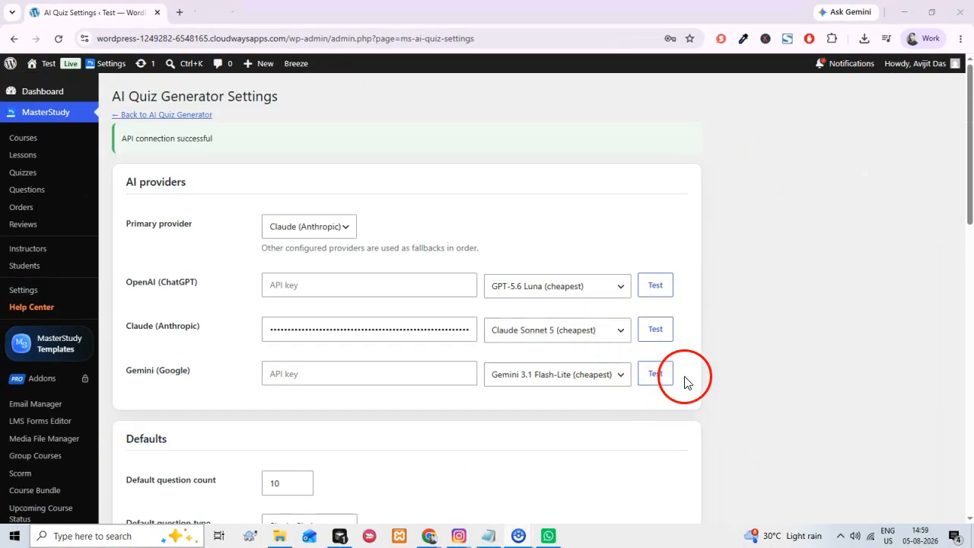
{"action": "left_click", "coordinate": [659, 364]}
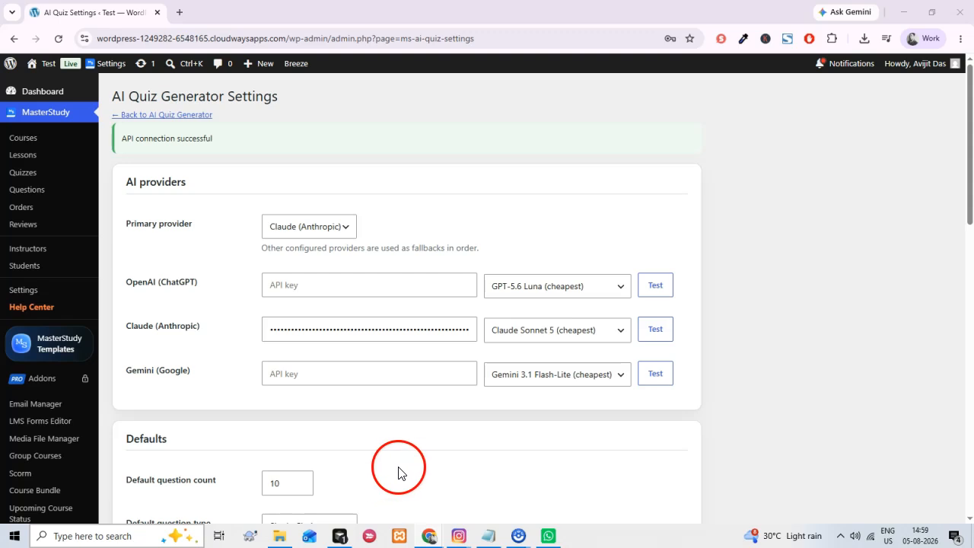
{"action": "scroll", "coordinate": [333, 370], "scroll_direction": "down", "scroll_amount": 6}
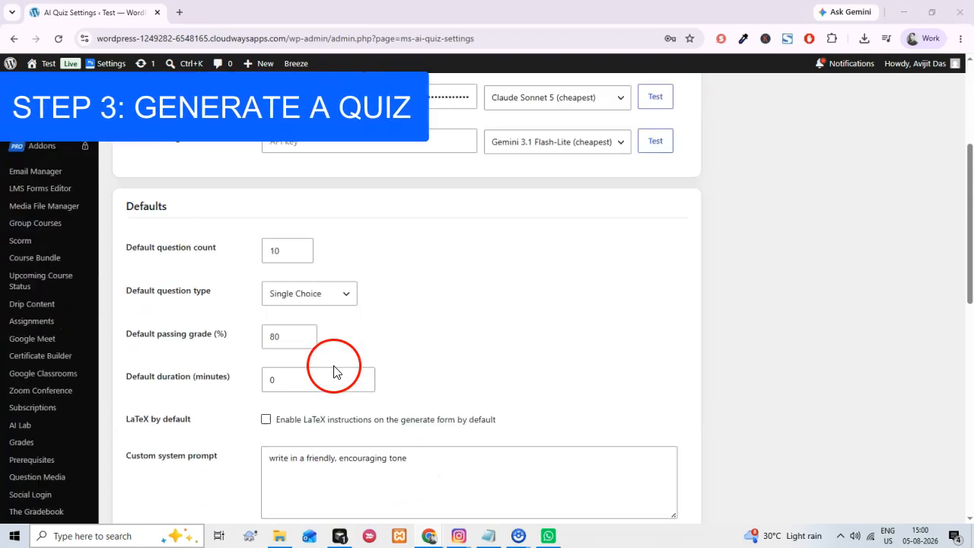
{"action": "scroll", "coordinate": [334, 365], "scroll_direction": "down", "scroll_amount": 2}
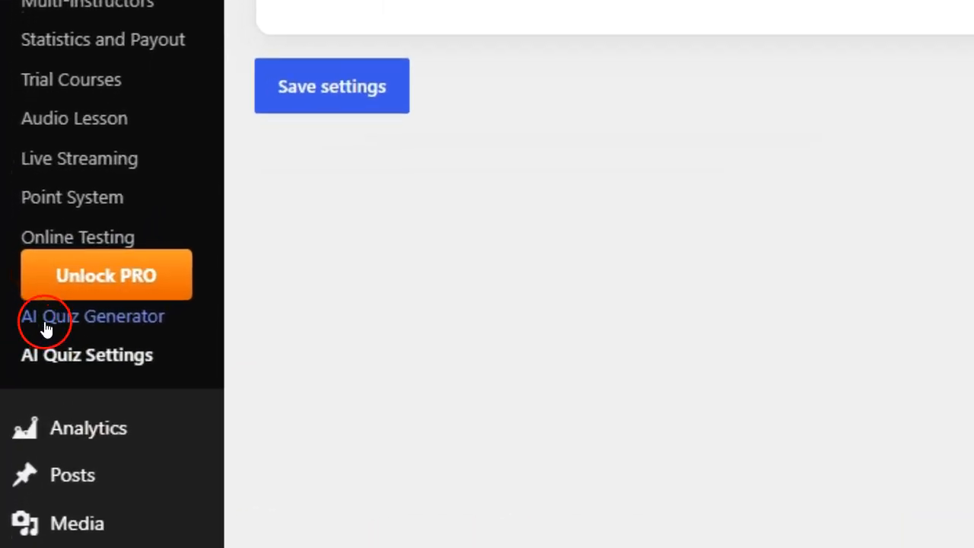
{"action": "left_click", "coordinate": [101, 323]}
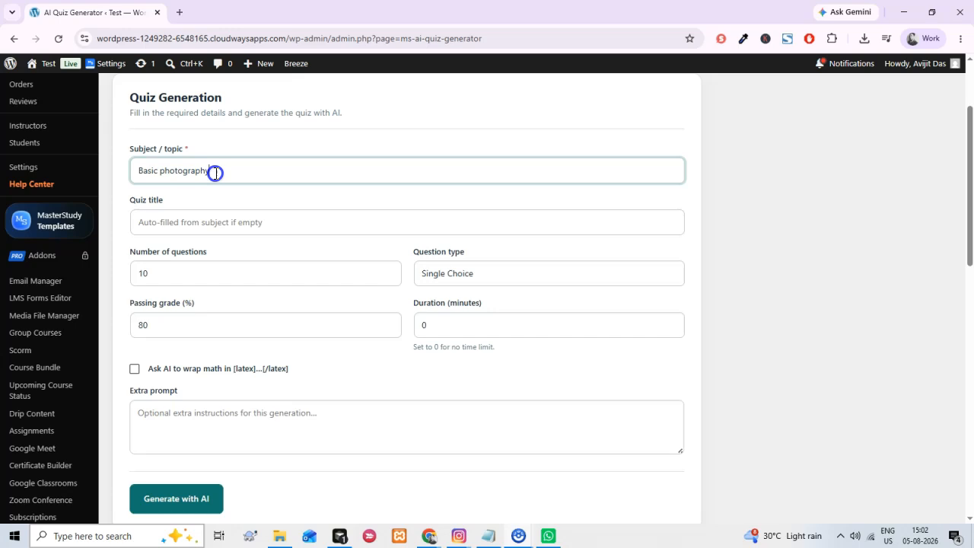
- Enter "Basic photography" as the subject and "Setup aperture" as the quiz title
{"action": "left_click_drag", "start_coordinate": [215, 169], "coordinate": [130, 170]}
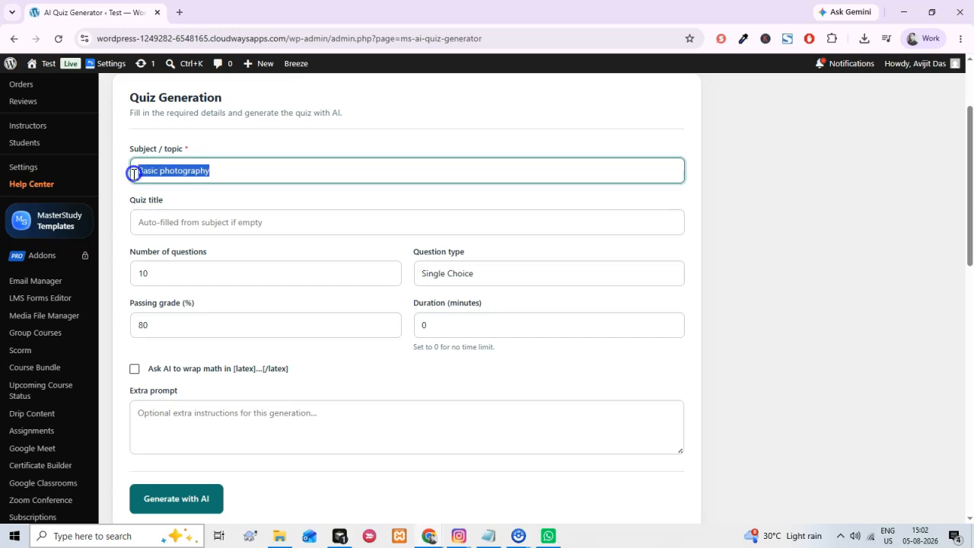
{"action": "left_click", "coordinate": [134, 224]}
{"action": "type", "text": "Setup aperture"}
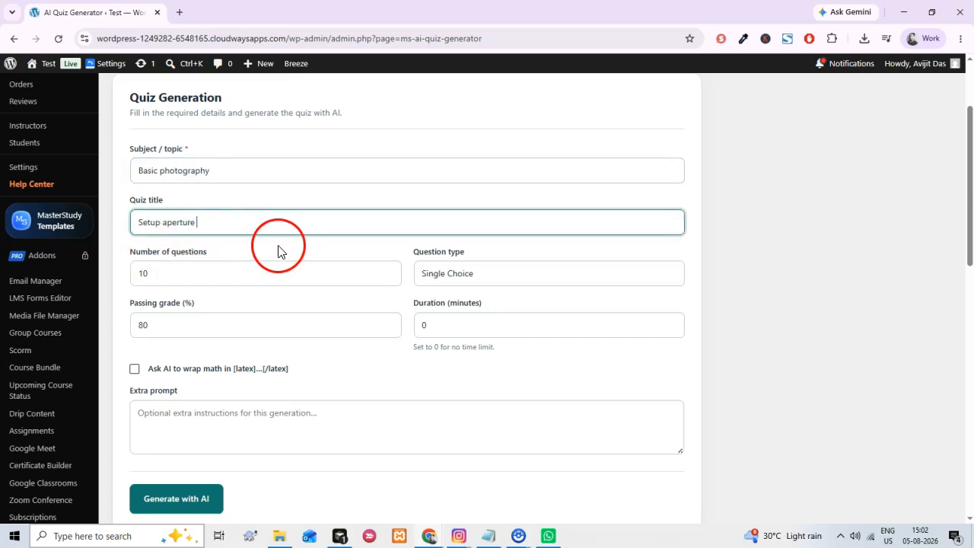
{"action": "left_click", "coordinate": [279, 246]}
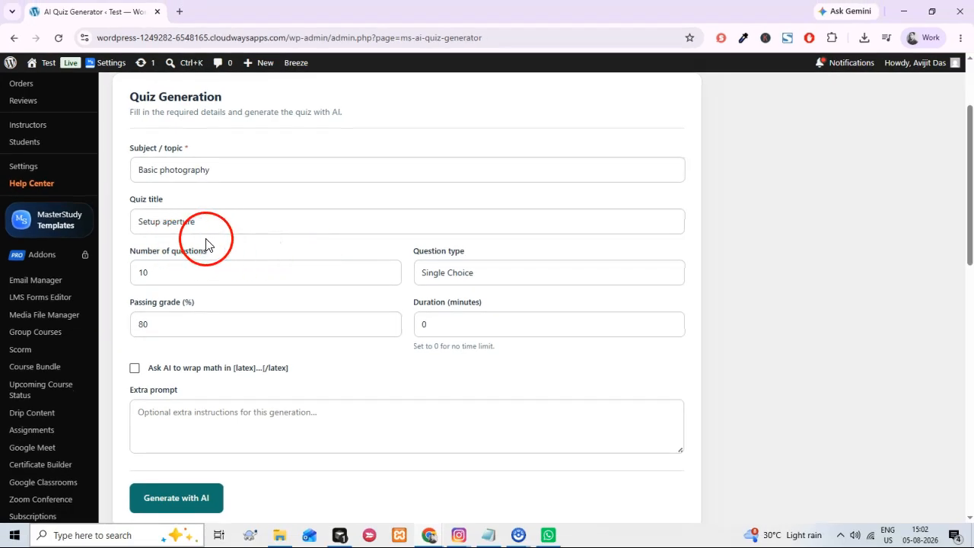
- Set the number of questions to 8 and the question type to Mixed (AI chooses)
{"action": "left_click_drag", "start_coordinate": [156, 273], "coordinate": [124, 280]}
{"action": "type", "text": "8"}
{"action": "left_click", "coordinate": [269, 313]}
{"action": "left_click", "coordinate": [490, 303]}
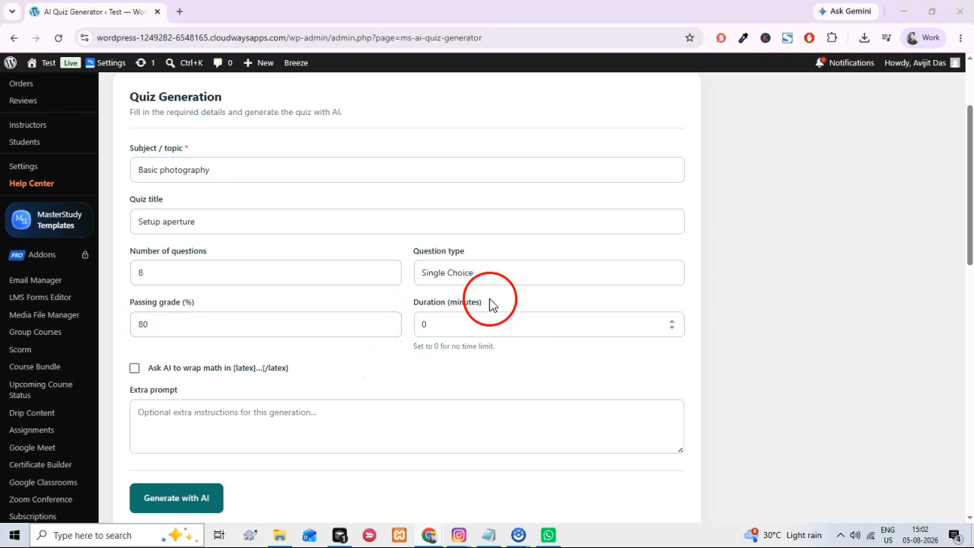
{"action": "left_click", "coordinate": [474, 276]}
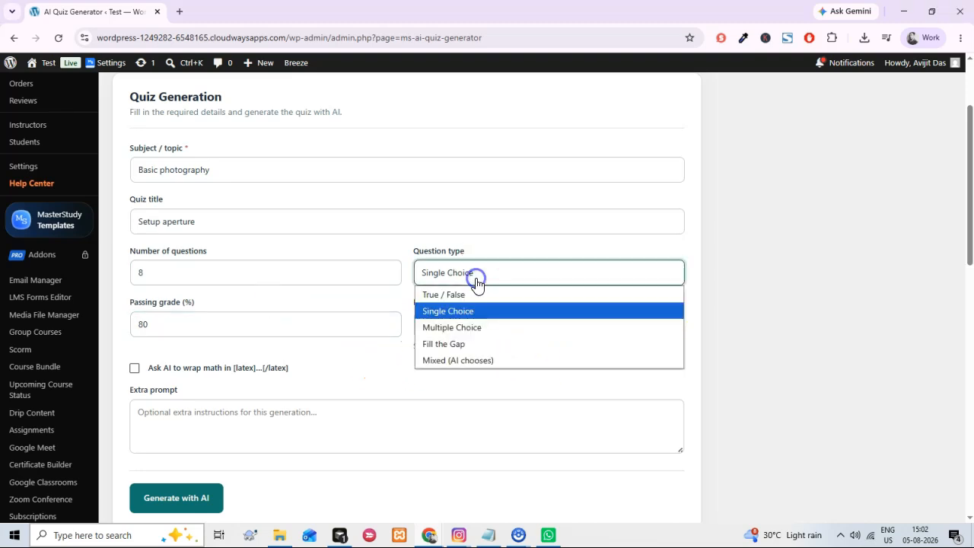
{"action": "left_click", "coordinate": [459, 362]}
- Generate the quiz with AI from the completed quiz details
{"action": "scroll", "coordinate": [549, 314], "scroll_direction": "down", "scroll_amount": 1}
{"action": "scroll", "coordinate": [549, 314], "scroll_direction": "up", "scroll_amount": 1}
{"action": "left_click", "coordinate": [191, 498]}
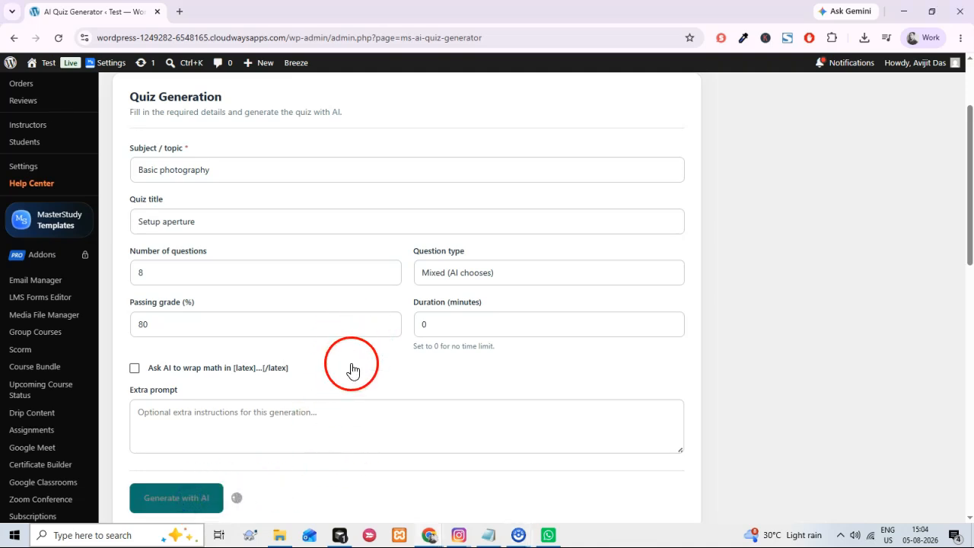
- Generate the quiz with AI using the extra prompt "focus on real-world camera settings, not just definitions"
{"action": "scroll", "coordinate": [352, 370], "scroll_direction": "up", "scroll_amount": 2}
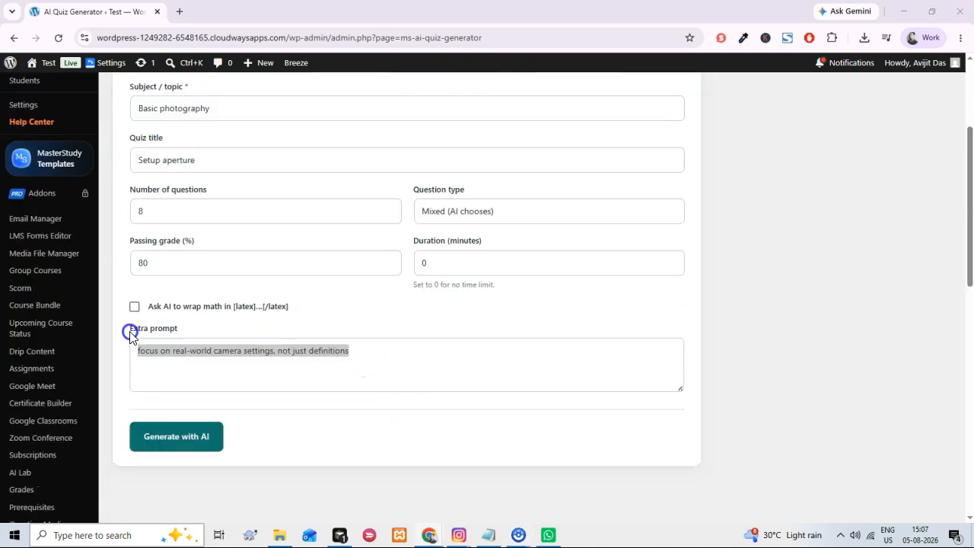
{"action": "left_click_drag", "start_coordinate": [131, 332], "coordinate": [337, 357]}
{"action": "left_click", "coordinate": [174, 356]}
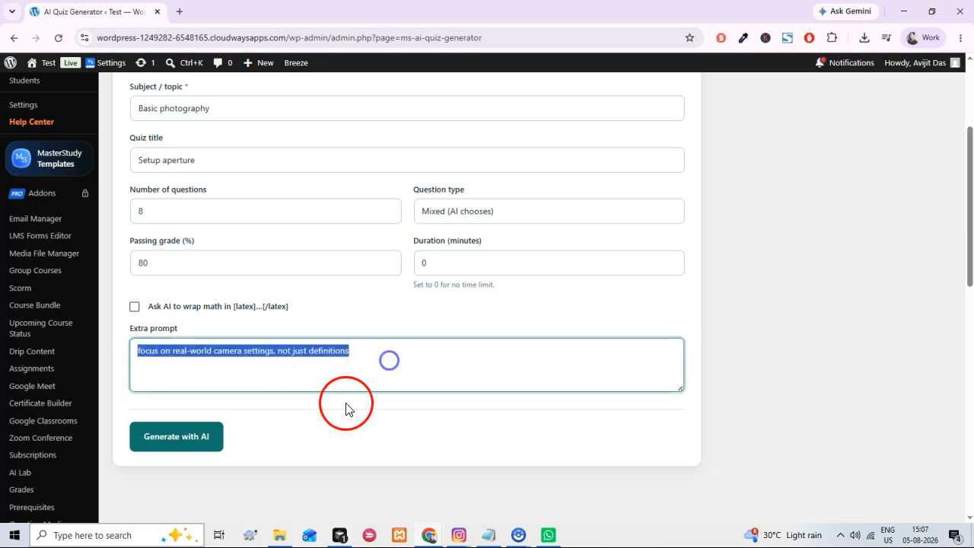
{"action": "scroll", "coordinate": [342, 403], "scroll_direction": "up", "scroll_amount": 2}
{"action": "scroll", "coordinate": [350, 365], "scroll_direction": "down", "scroll_amount": 2}
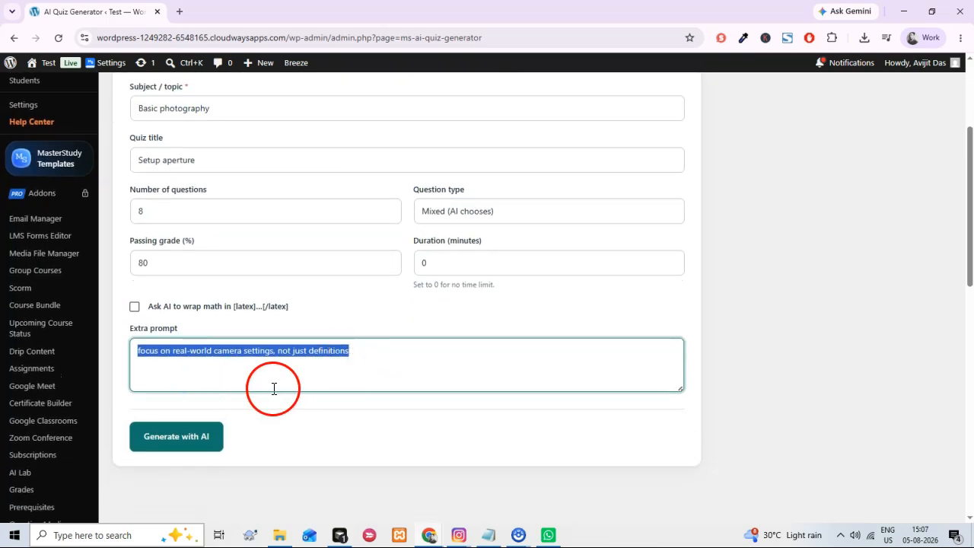
{"action": "left_click", "coordinate": [165, 357]}
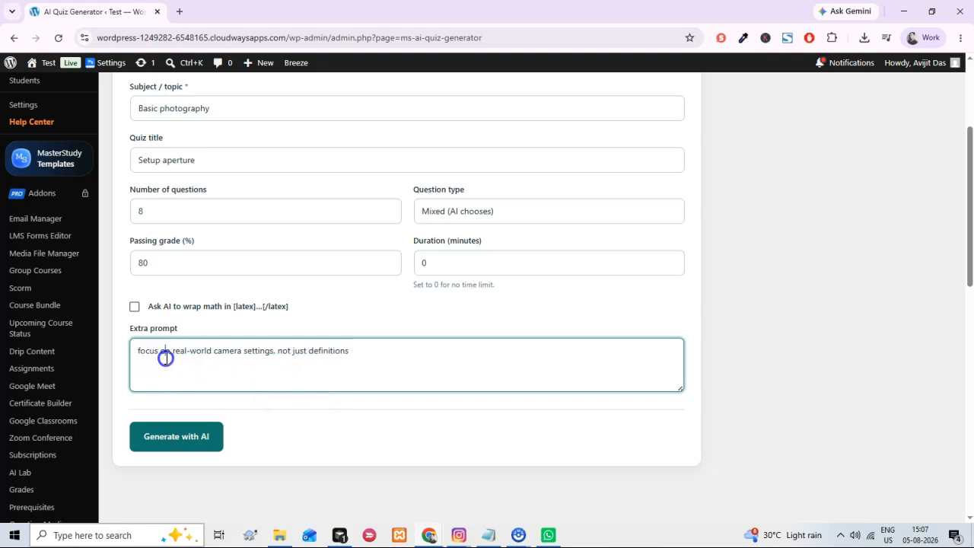
{"action": "left_click_drag", "start_coordinate": [139, 351], "coordinate": [336, 352]}
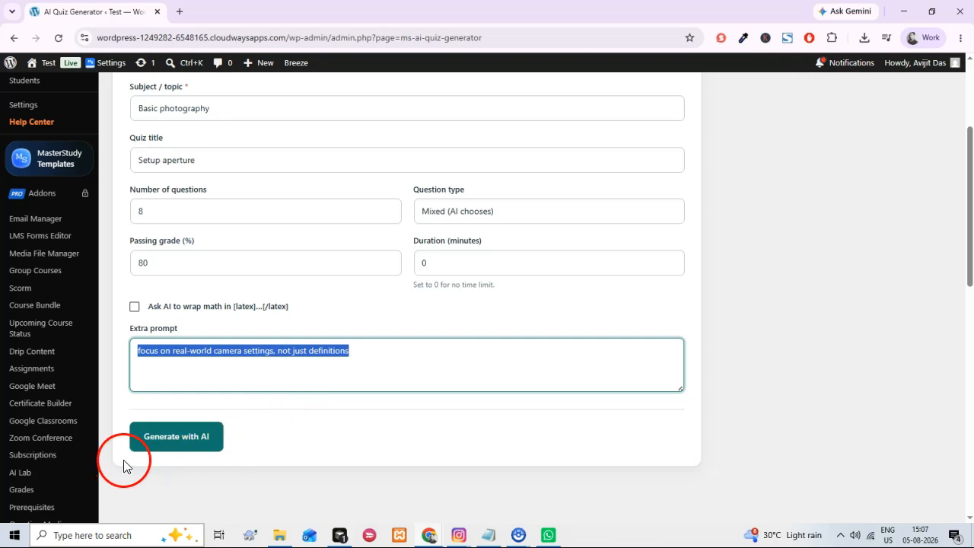
{"action": "left_click", "coordinate": [175, 440]}
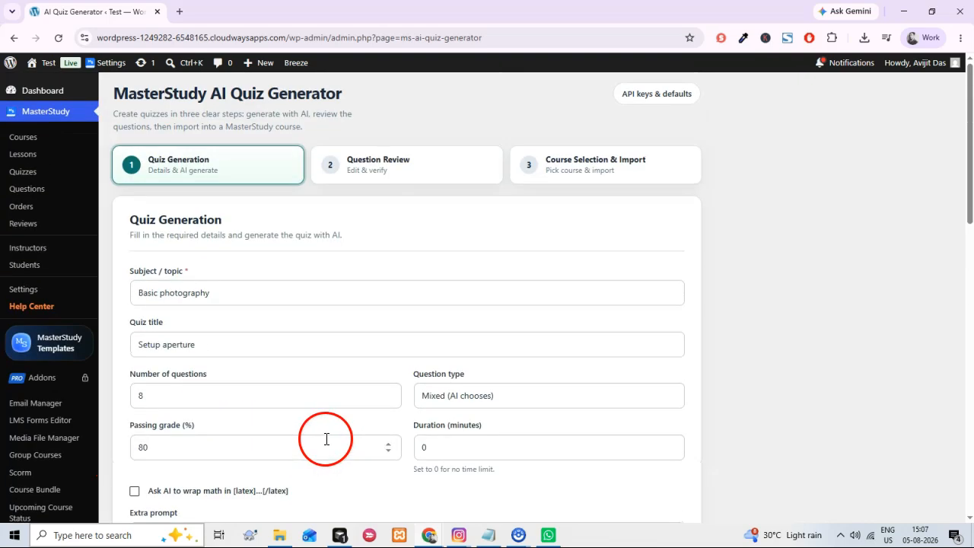
- Skim the full list of generated questions, from the True/False items through to the Fill the Gap items
{"action": "scroll", "coordinate": [394, 444], "scroll_direction": "down", "scroll_amount": 4}
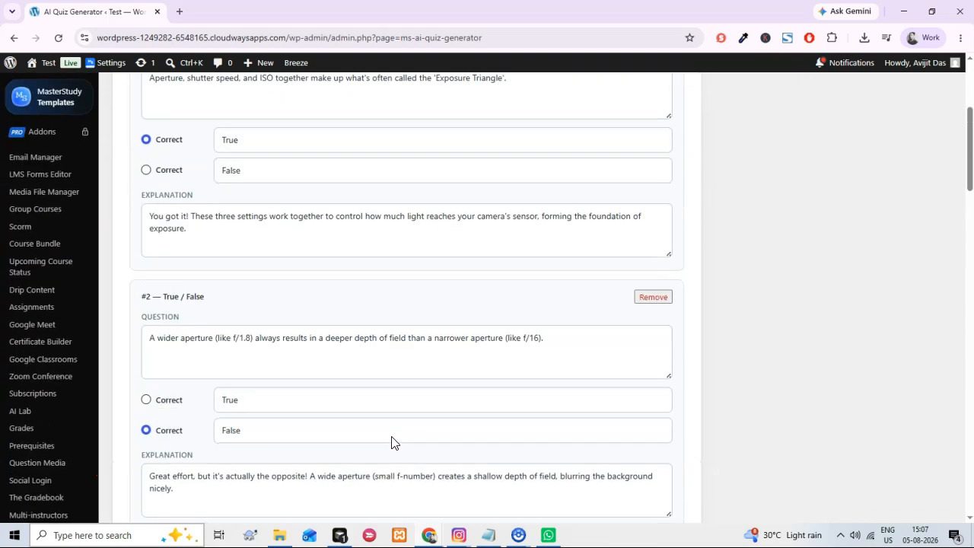
{"action": "scroll", "coordinate": [394, 443], "scroll_direction": "up", "scroll_amount": 5}
{"action": "scroll", "coordinate": [394, 443], "scroll_direction": "down", "scroll_amount": 1}
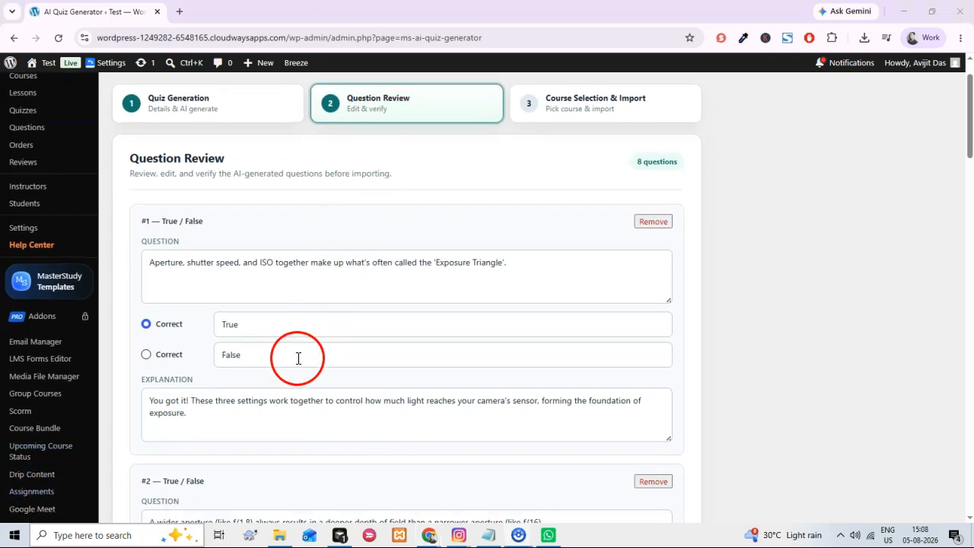
{"action": "scroll", "coordinate": [298, 358], "scroll_direction": "down", "scroll_amount": 3}
{"action": "scroll", "coordinate": [297, 359], "scroll_direction": "down", "scroll_amount": 9}
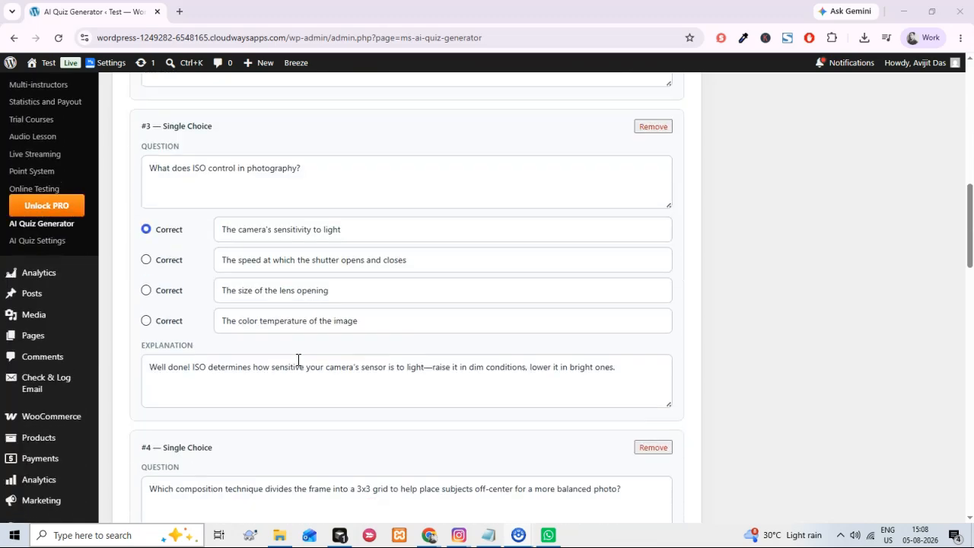
{"action": "scroll", "coordinate": [297, 359], "scroll_direction": "down", "scroll_amount": 13}
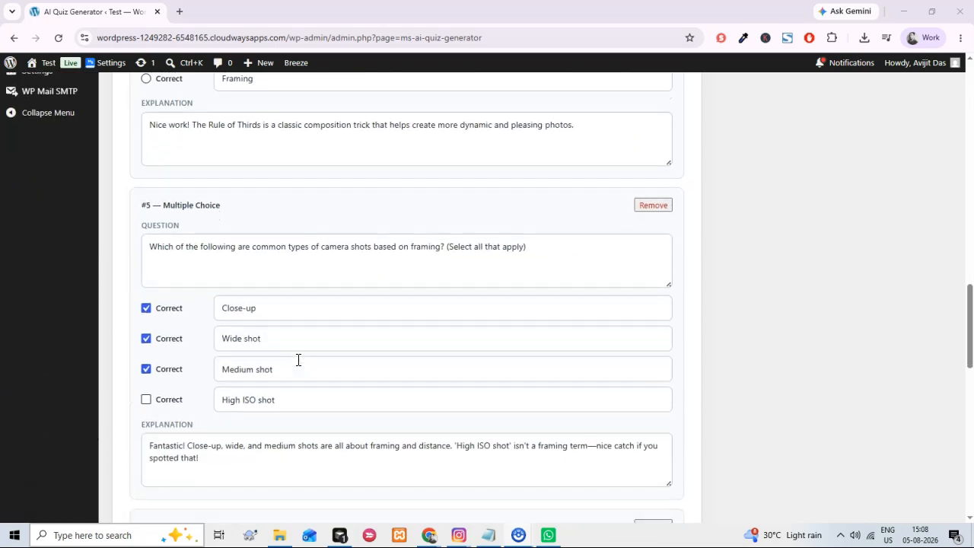
{"action": "scroll", "coordinate": [297, 359], "scroll_direction": "down", "scroll_amount": 8}
{"action": "scroll", "coordinate": [297, 359], "scroll_direction": "up", "scroll_amount": 20}
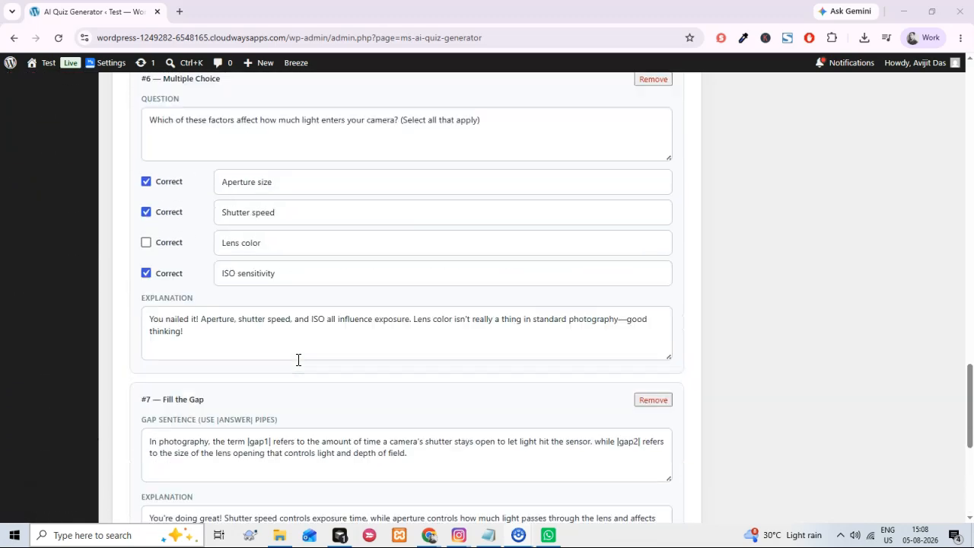
{"action": "scroll", "coordinate": [298, 359], "scroll_direction": "up", "scroll_amount": 15}
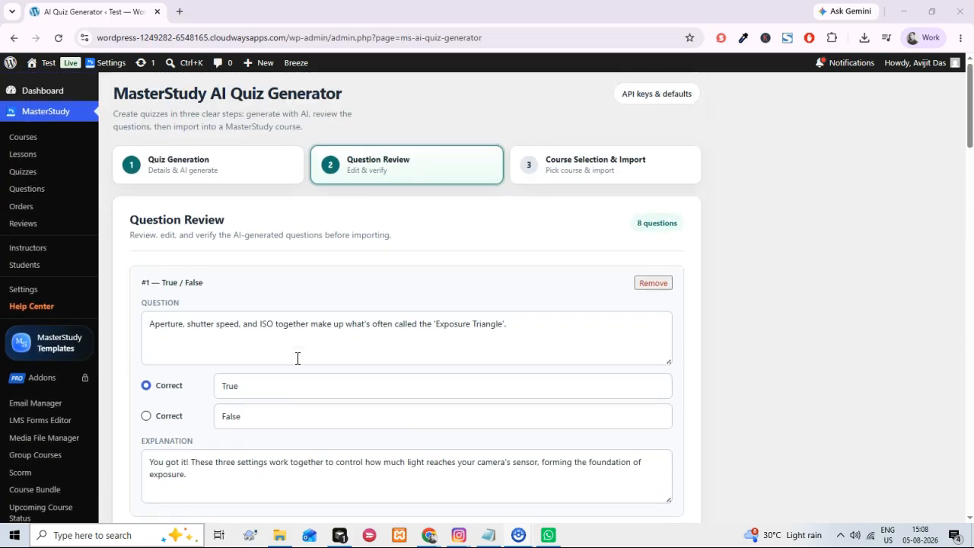
- Examine the wording, correct answers and explanations of each generated question before importing
{"action": "scroll", "coordinate": [357, 449], "scroll_direction": "down", "scroll_amount": 10}
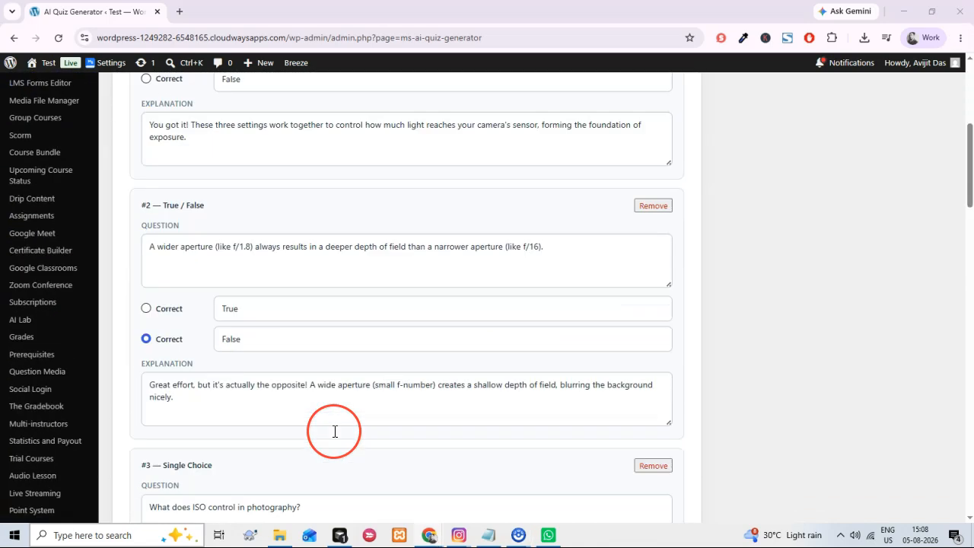
{"action": "scroll", "coordinate": [334, 429], "scroll_direction": "down", "scroll_amount": 3}
{"action": "scroll", "coordinate": [334, 429], "scroll_direction": "up", "scroll_amount": 8}
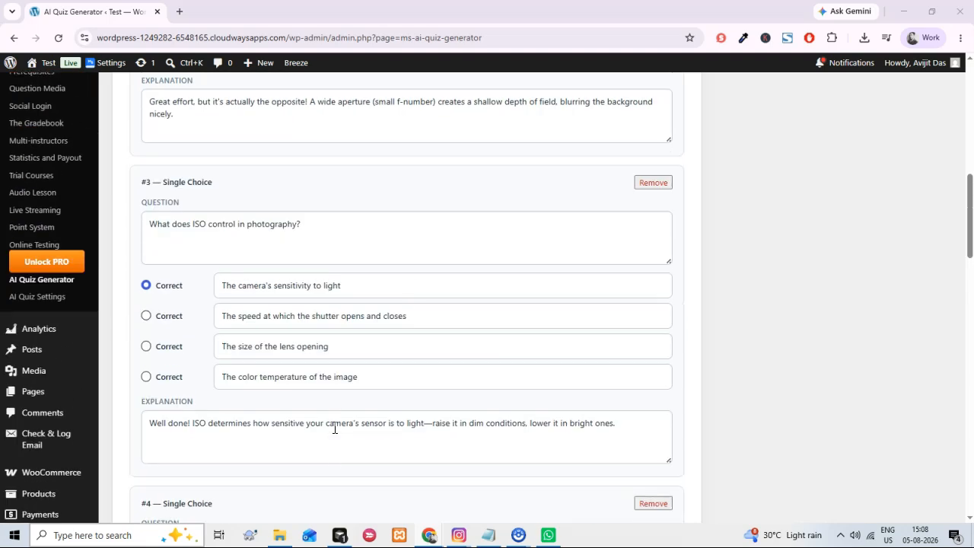
{"action": "scroll", "coordinate": [335, 427], "scroll_direction": "up", "scroll_amount": 2}
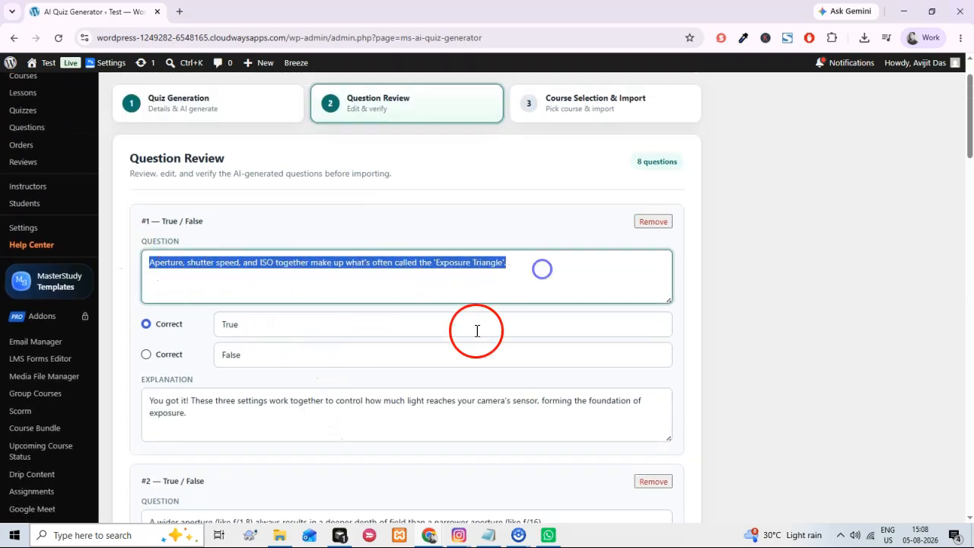
{"action": "scroll", "coordinate": [330, 416], "scroll_direction": "down", "scroll_amount": 2}
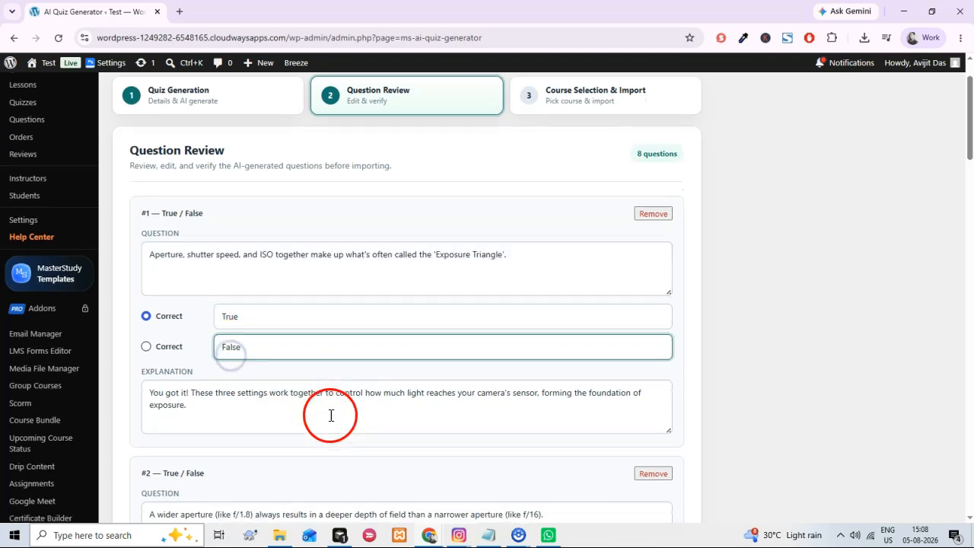
{"action": "left_click_drag", "start_coordinate": [192, 403], "coordinate": [480, 403]}
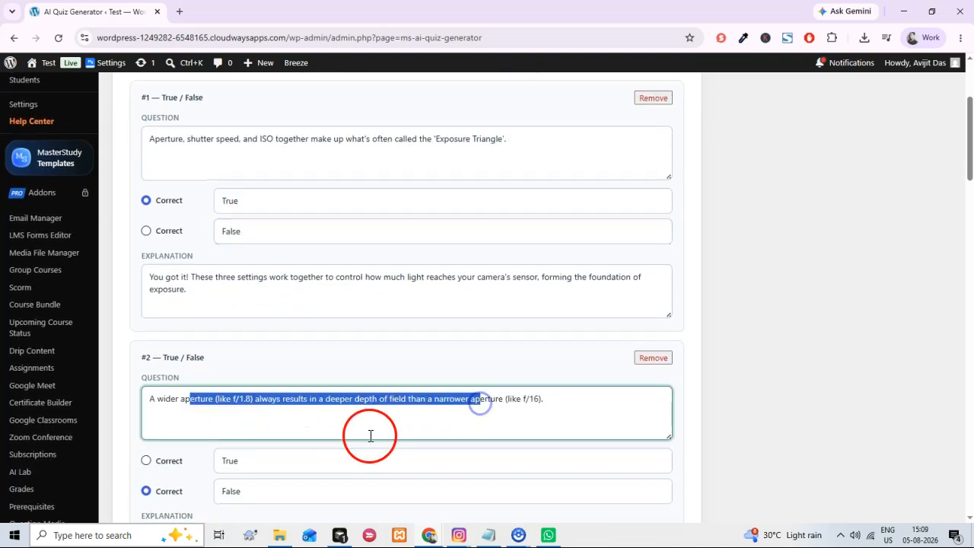
{"action": "scroll", "coordinate": [370, 434], "scroll_direction": "down", "scroll_amount": 3}
{"action": "left_click", "coordinate": [181, 358]}
{"action": "scroll", "coordinate": [317, 401], "scroll_direction": "down", "scroll_amount": 7}
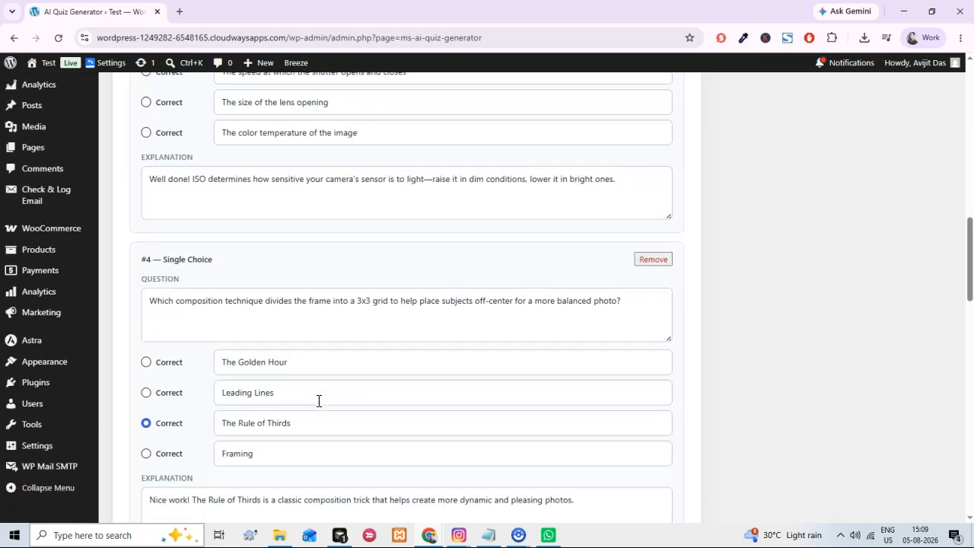
{"action": "scroll", "coordinate": [289, 350], "scroll_direction": "down", "scroll_amount": 3}
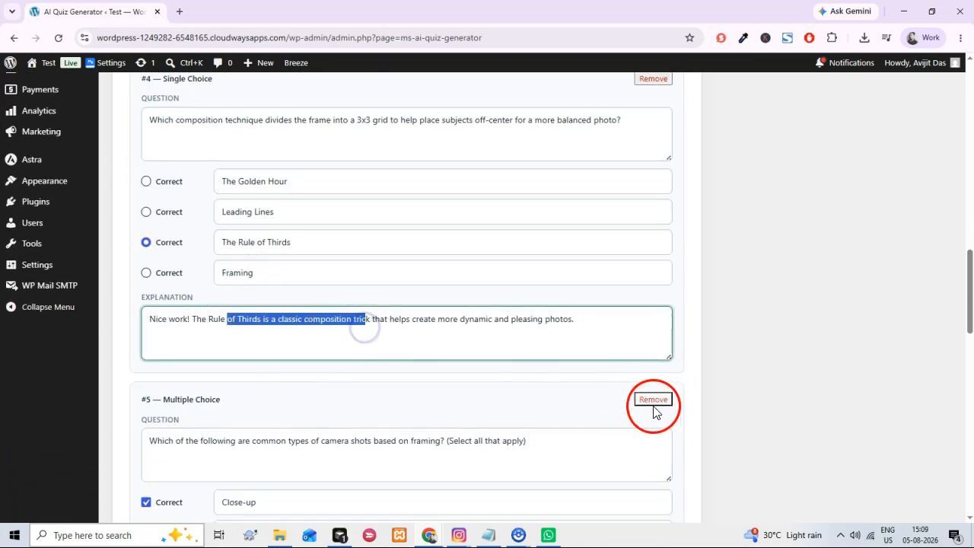
{"action": "scroll", "coordinate": [387, 393], "scroll_direction": "down", "scroll_amount": 4}
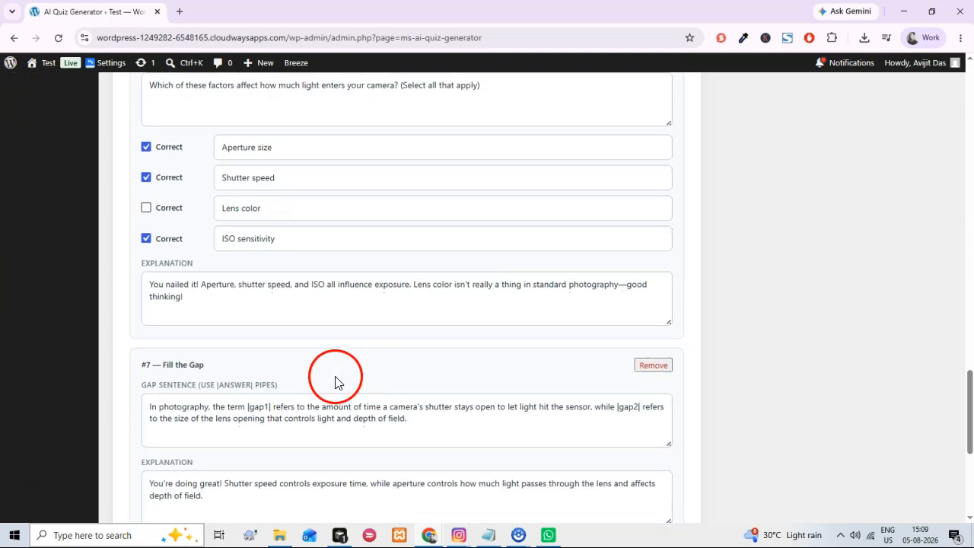
{"action": "scroll", "coordinate": [338, 382], "scroll_direction": "down", "scroll_amount": 4}
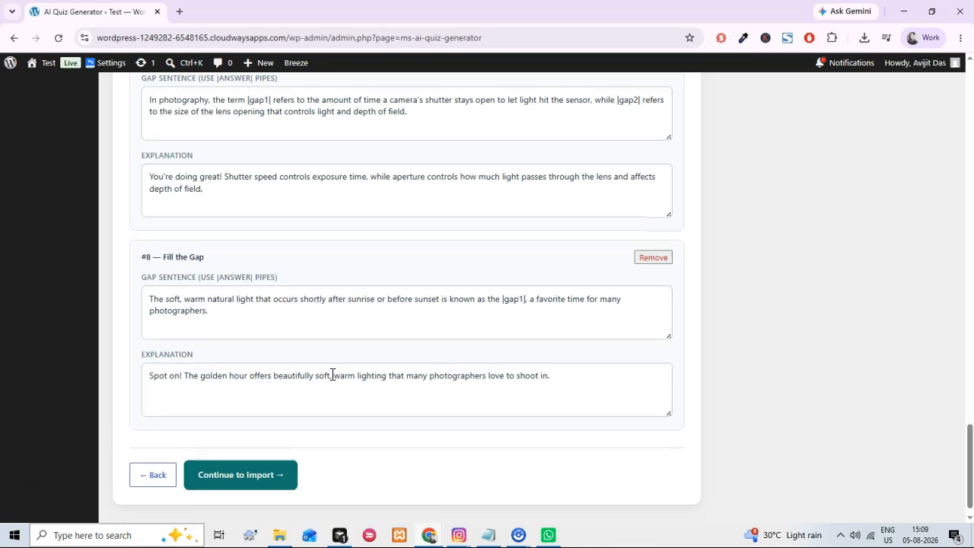
{"action": "scroll", "coordinate": [333, 375], "scroll_direction": "up", "scroll_amount": 2}
{"action": "scroll", "coordinate": [331, 381], "scroll_direction": "up", "scroll_amount": 7}
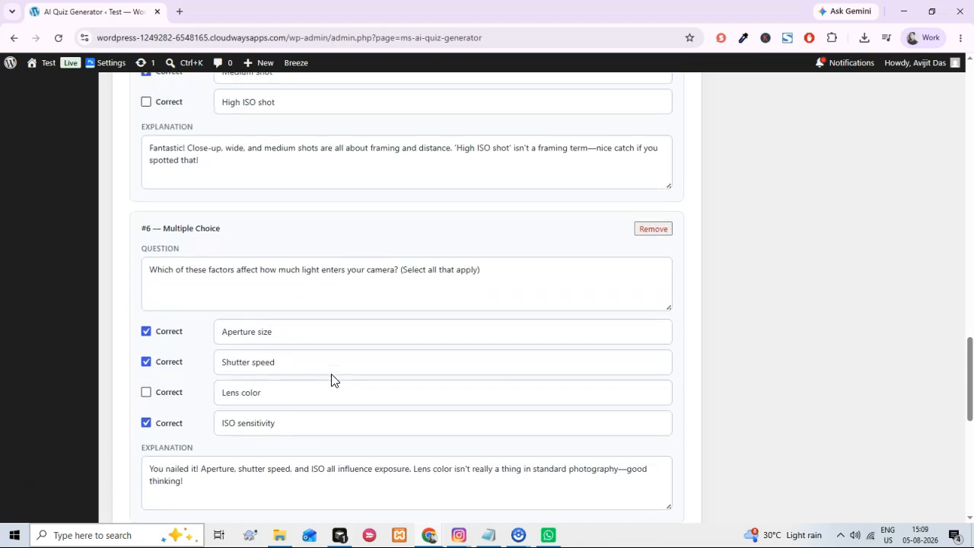
{"action": "scroll", "coordinate": [331, 380], "scroll_direction": "up", "scroll_amount": 7}
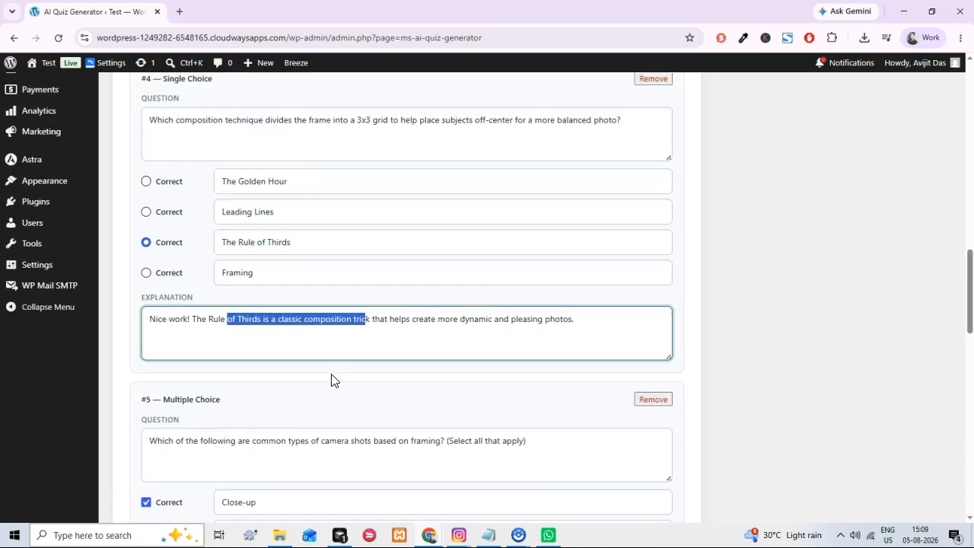
{"action": "scroll", "coordinate": [333, 380], "scroll_direction": "up", "scroll_amount": 15}
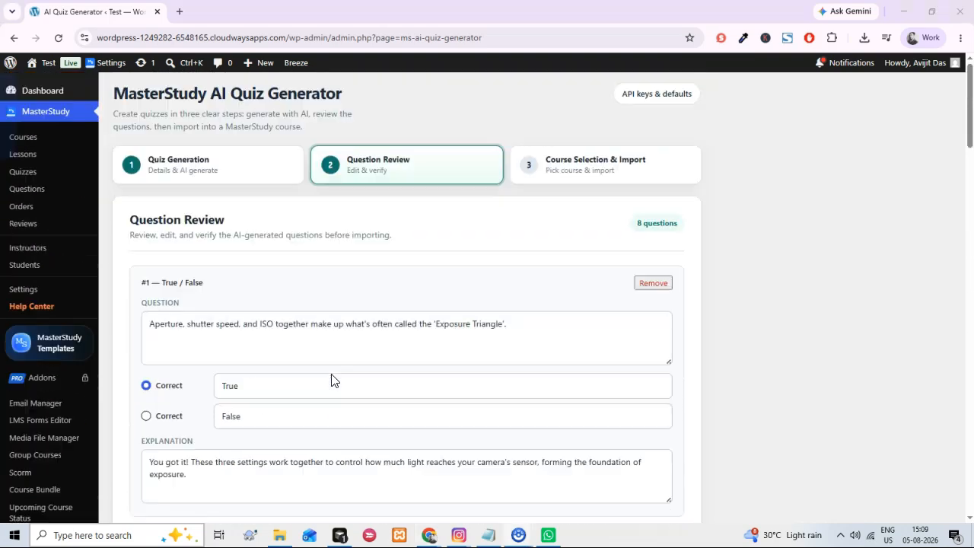
- Continue to the import stage and select The Complete Web Developer Course 3.0 as the course
{"action": "scroll", "coordinate": [524, 415], "scroll_direction": "down", "scroll_amount": 12}
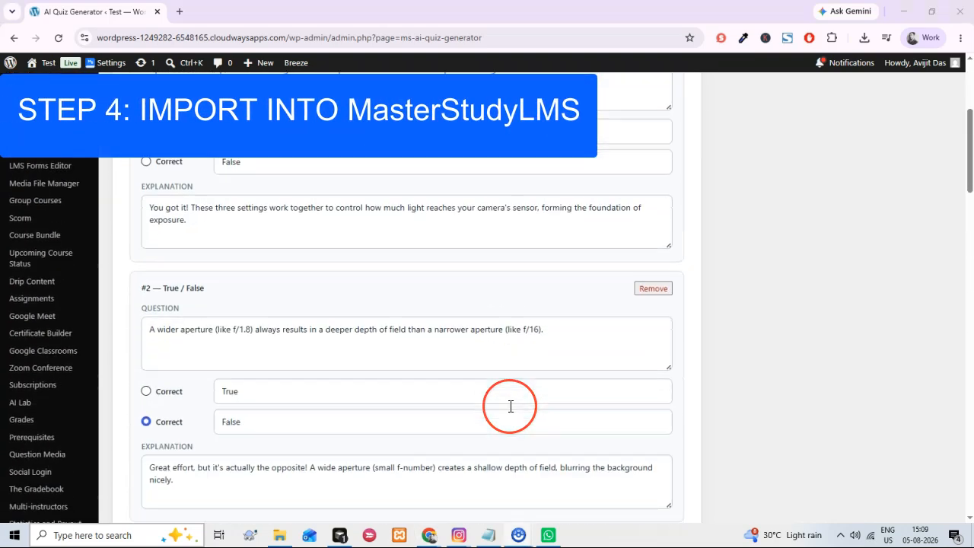
{"action": "scroll", "coordinate": [511, 406], "scroll_direction": "down", "scroll_amount": 15}
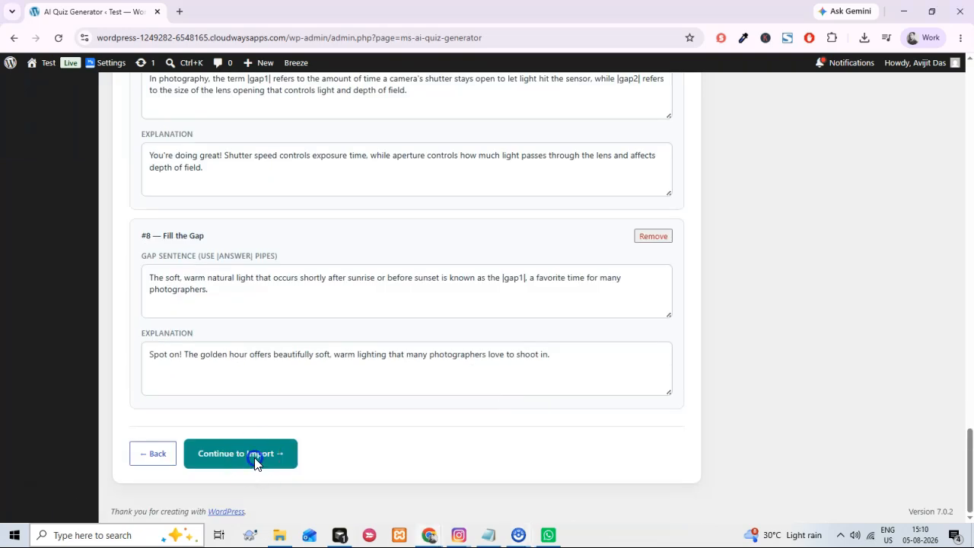
{"action": "left_click", "coordinate": [254, 458]}
{"action": "left_click", "coordinate": [252, 335]}
{"action": "left_click", "coordinate": [252, 369]}
- Choose Gettings Started as the curriculum section and import the quiz into MasterStudy
{"action": "left_click", "coordinate": [466, 338]}
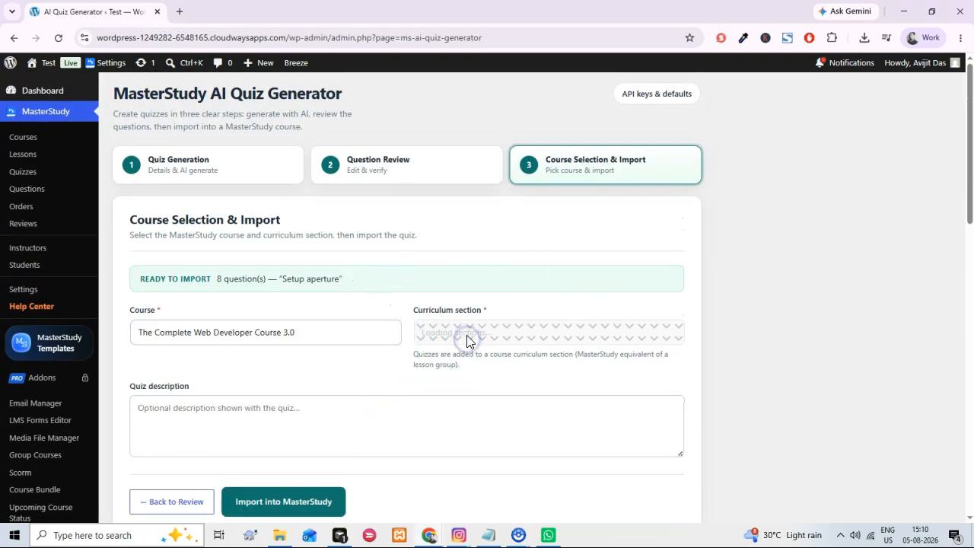
{"action": "left_click", "coordinate": [466, 339]}
{"action": "left_click", "coordinate": [465, 372]}
{"action": "scroll", "coordinate": [324, 387], "scroll_direction": "down", "scroll_amount": 3}
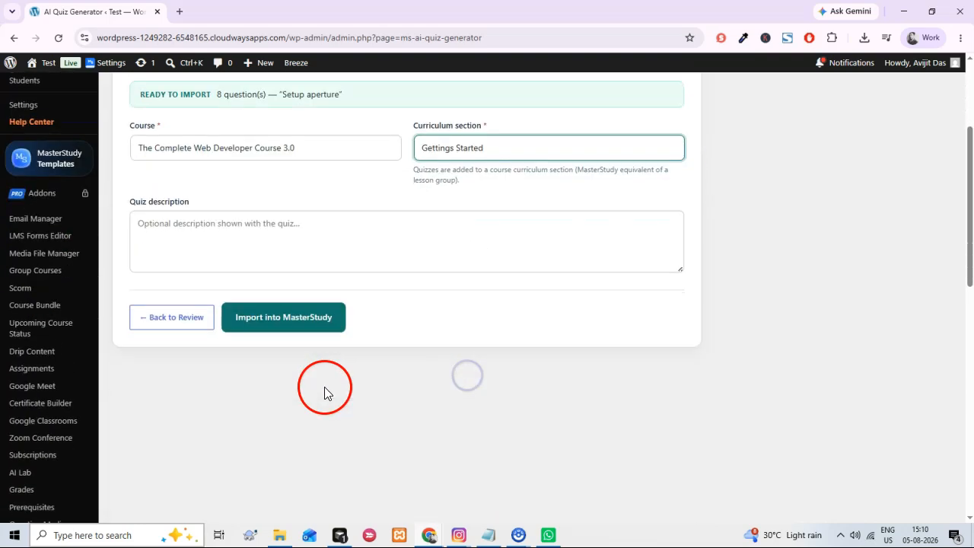
{"action": "left_click", "coordinate": [282, 335]}
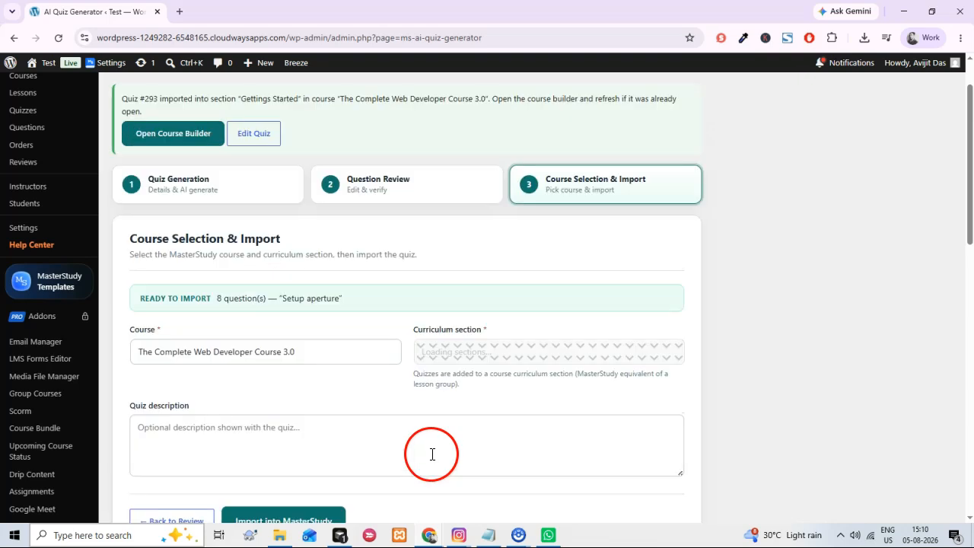
- Check the import notice, and open the Setup aperture quiz under Gettings Started in the course builder
{"action": "scroll", "coordinate": [432, 454], "scroll_direction": "up", "scroll_amount": 2}
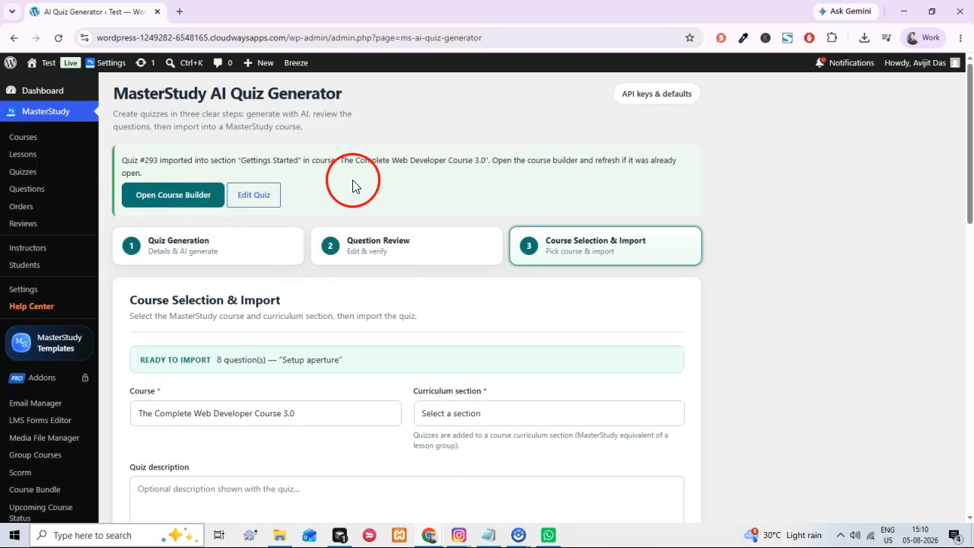
{"action": "scroll", "coordinate": [372, 441], "scroll_direction": "down", "scroll_amount": 3}
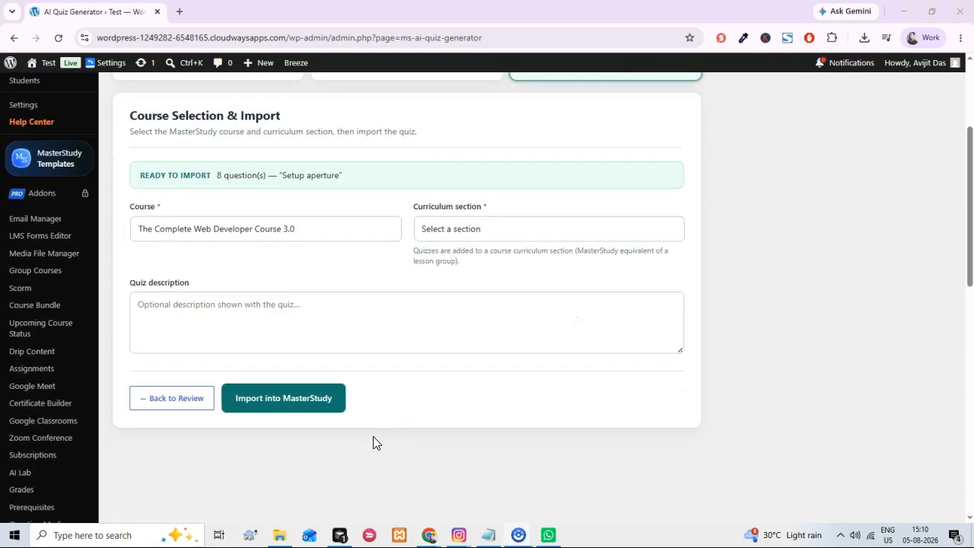
{"action": "scroll", "coordinate": [373, 442], "scroll_direction": "up", "scroll_amount": 3}
{"action": "left_click_drag", "start_coordinate": [118, 161], "coordinate": [658, 163]}
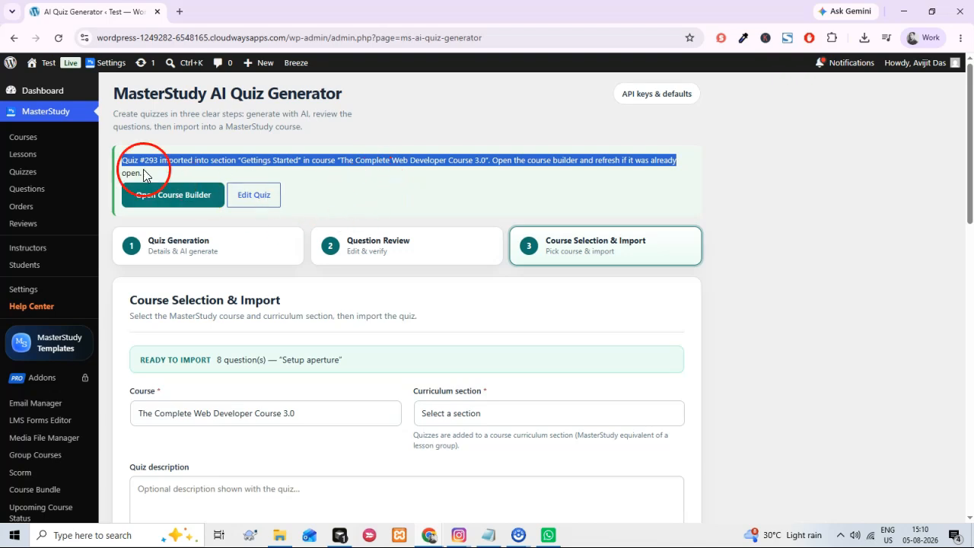
{"action": "left_click", "coordinate": [168, 168]}
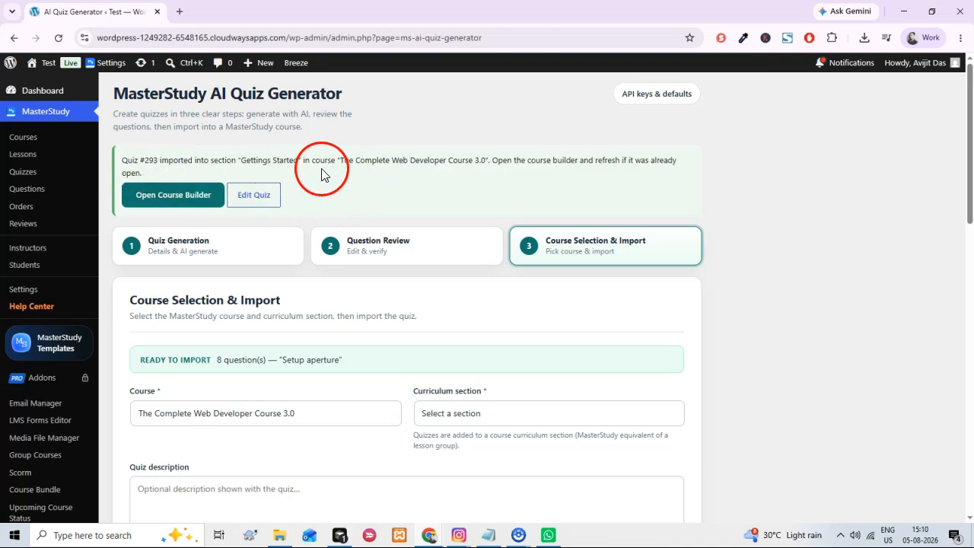
{"action": "left_click", "coordinate": [175, 201]}
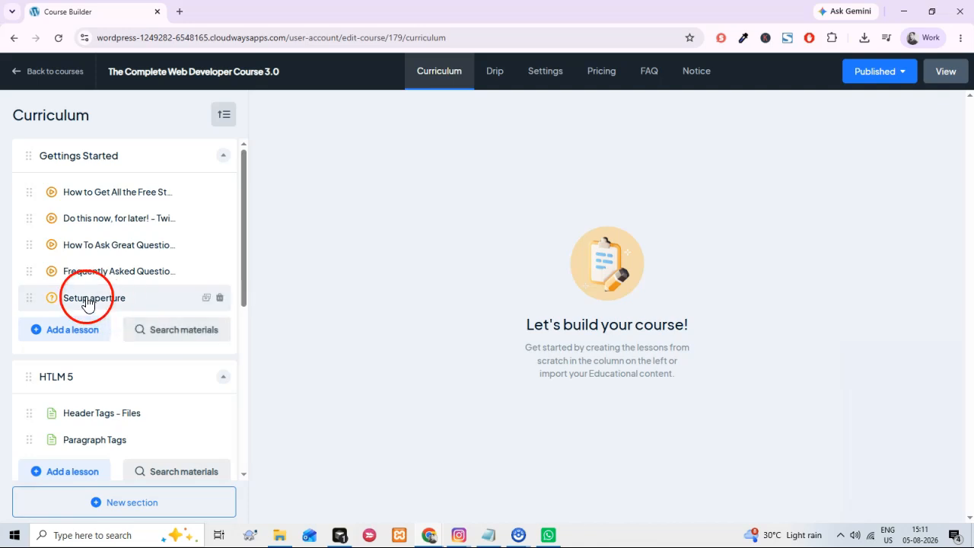
{"action": "left_click", "coordinate": [87, 301]}
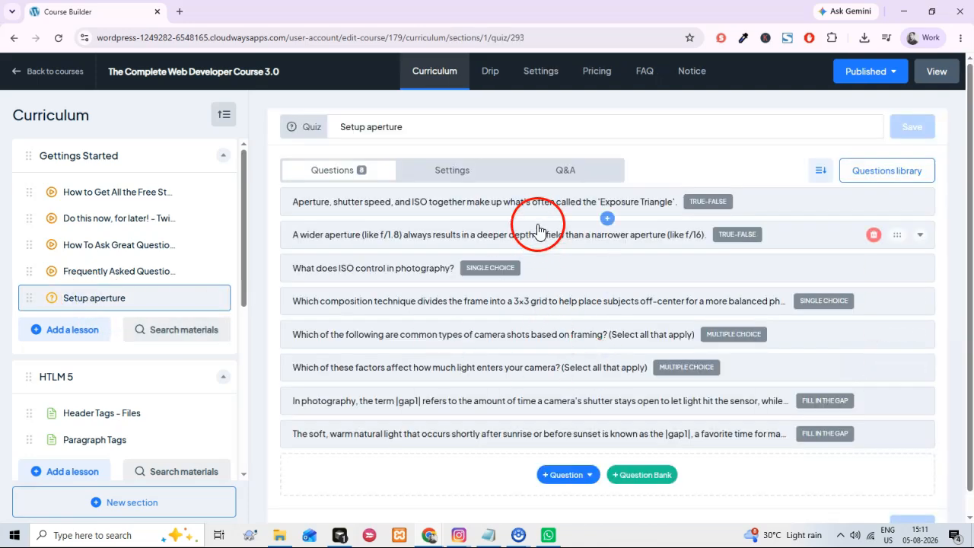
- Expand the two true-false questions, on the Exposure Triangle and on wide aperture depth of field, and check their marked answers
{"action": "left_click", "coordinate": [578, 208]}
{"action": "scroll", "coordinate": [539, 361], "scroll_direction": "down", "scroll_amount": 3}
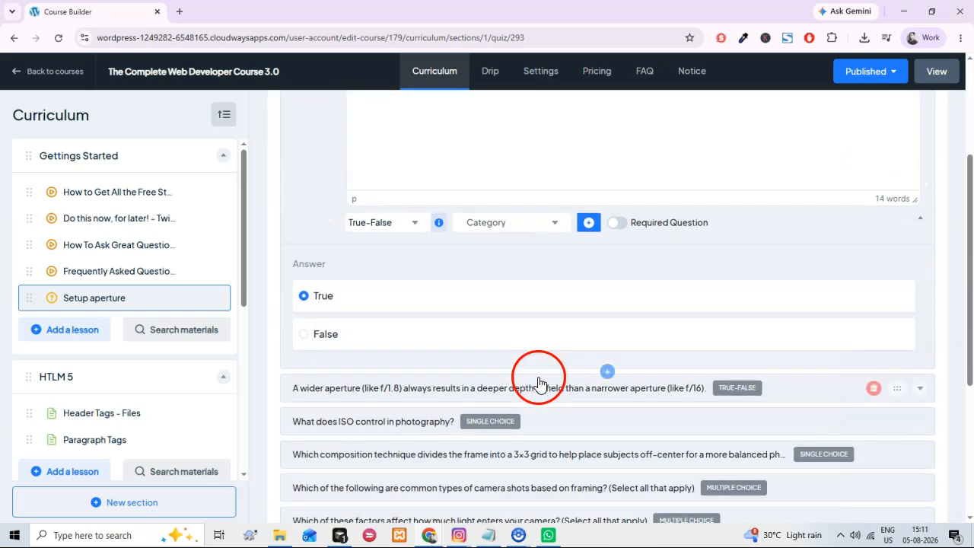
{"action": "left_click", "coordinate": [495, 342]}
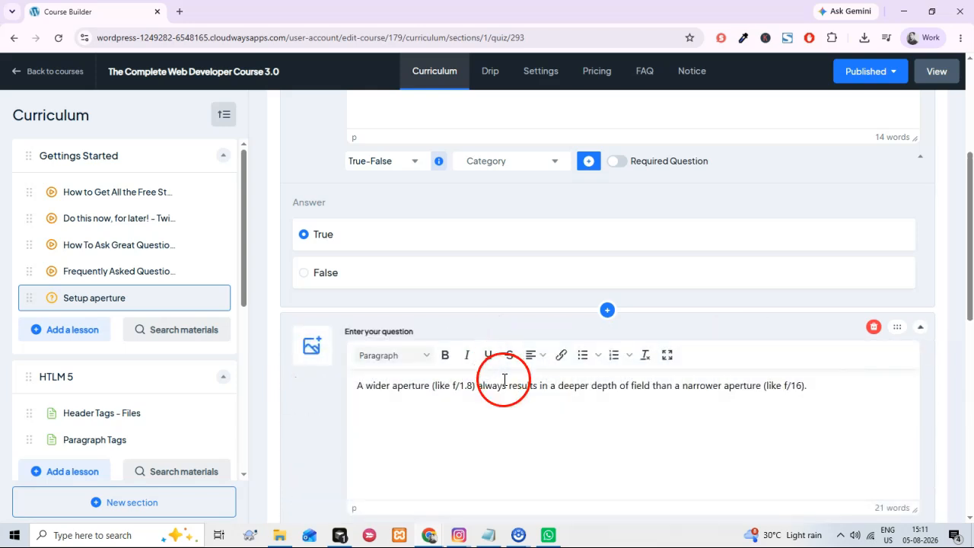
{"action": "scroll", "coordinate": [552, 346], "scroll_direction": "down", "scroll_amount": 2}
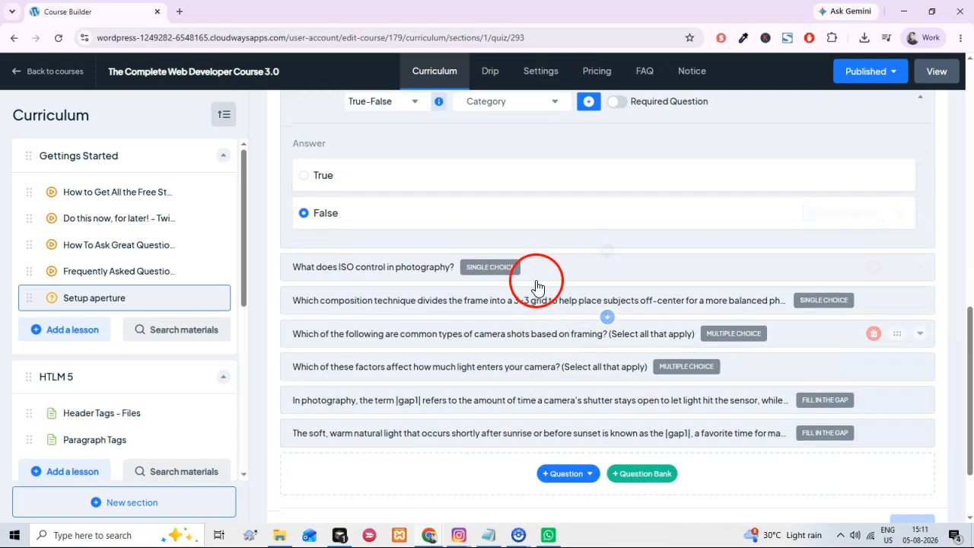
- Expand the single-choice questions on ISO and on the 3x3 grid composition technique, and check their answer options
{"action": "left_click", "coordinate": [550, 261]}
{"action": "scroll", "coordinate": [551, 370], "scroll_direction": "down", "scroll_amount": 2}
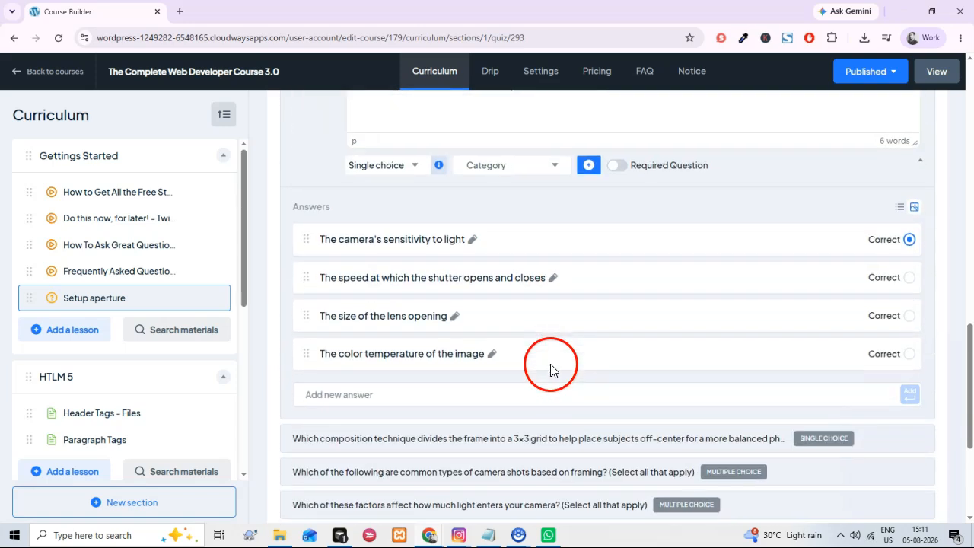
{"action": "scroll", "coordinate": [475, 369], "scroll_direction": "down", "scroll_amount": 2}
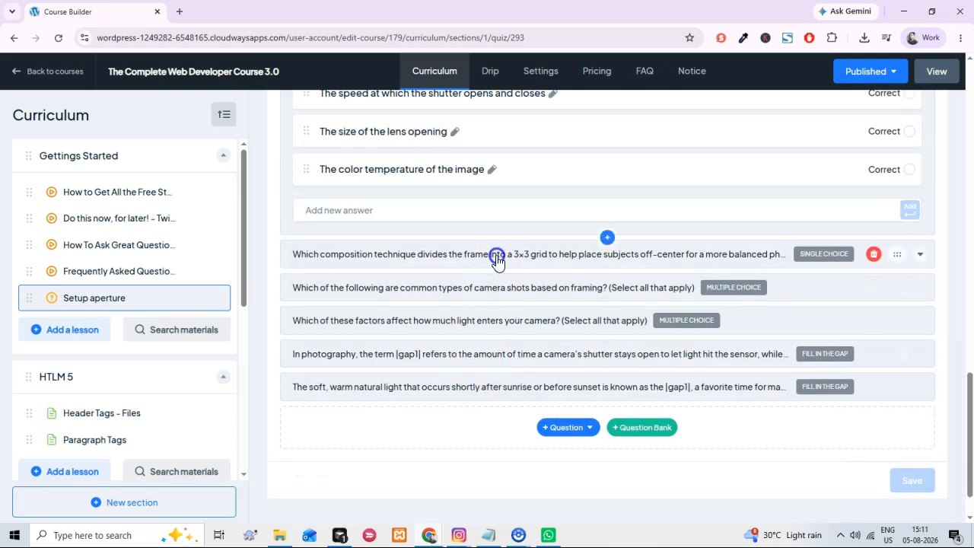
{"action": "left_click", "coordinate": [496, 258]}
{"action": "scroll", "coordinate": [554, 353], "scroll_direction": "up", "scroll_amount": 5}
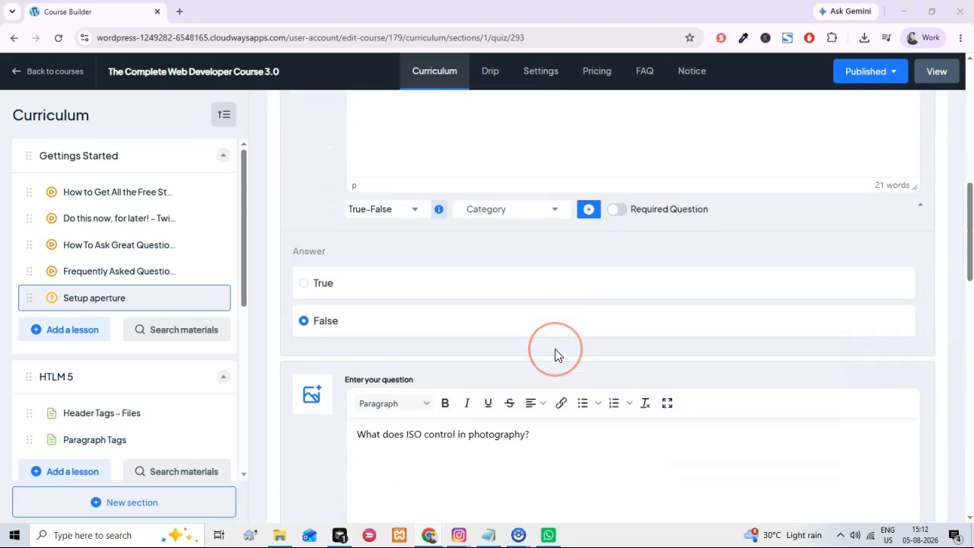
{"action": "scroll", "coordinate": [556, 354], "scroll_direction": "down", "scroll_amount": 12}
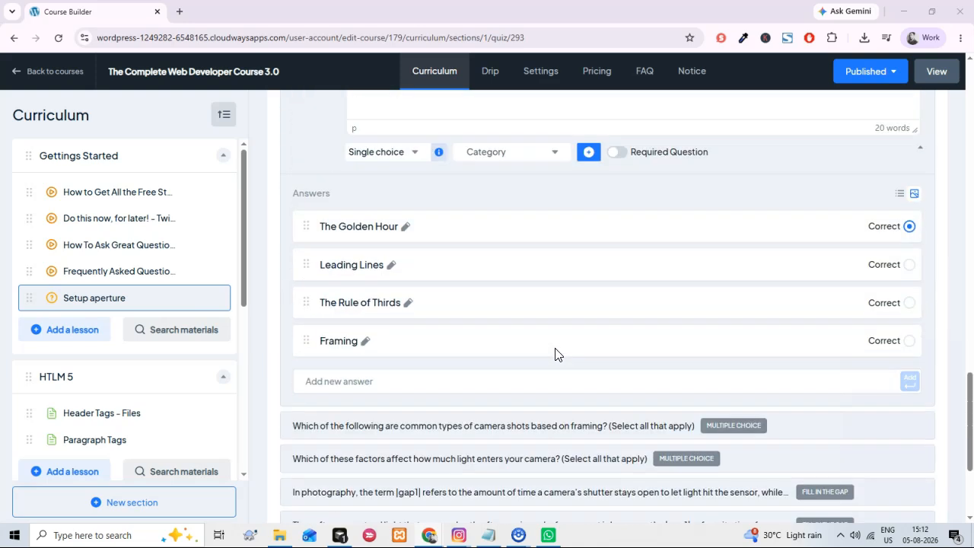
- Expand the soft, warm natural light gap question and the light-factors multiple-choice question, and review the answers across all expanded questions
{"action": "scroll", "coordinate": [555, 354], "scroll_direction": "down", "scroll_amount": 3}
{"action": "left_click", "coordinate": [555, 347]}
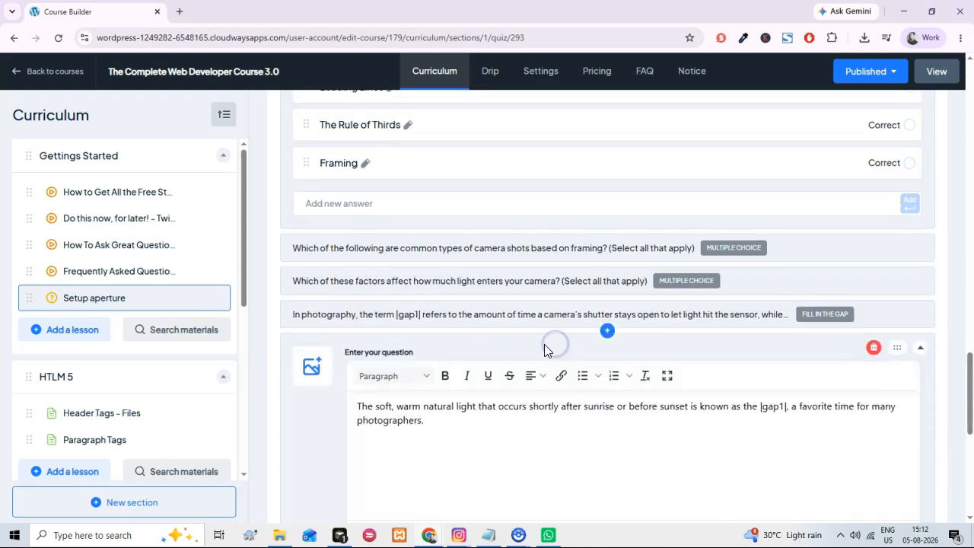
{"action": "scroll", "coordinate": [532, 350], "scroll_direction": "down", "scroll_amount": 4}
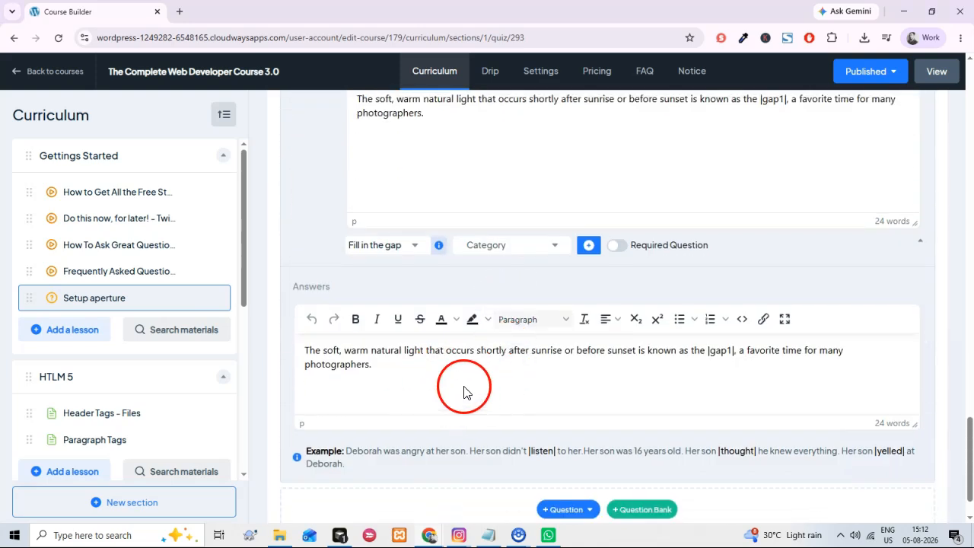
{"action": "scroll", "coordinate": [466, 392], "scroll_direction": "down", "scroll_amount": 1}
{"action": "scroll", "coordinate": [490, 403], "scroll_direction": "up", "scroll_amount": 4}
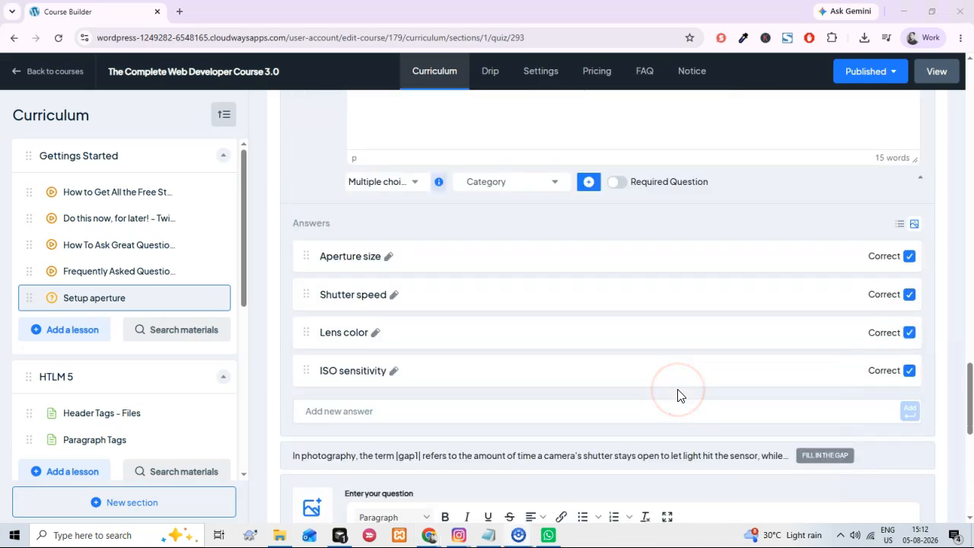
{"action": "scroll", "coordinate": [679, 395], "scroll_direction": "down", "scroll_amount": 8}
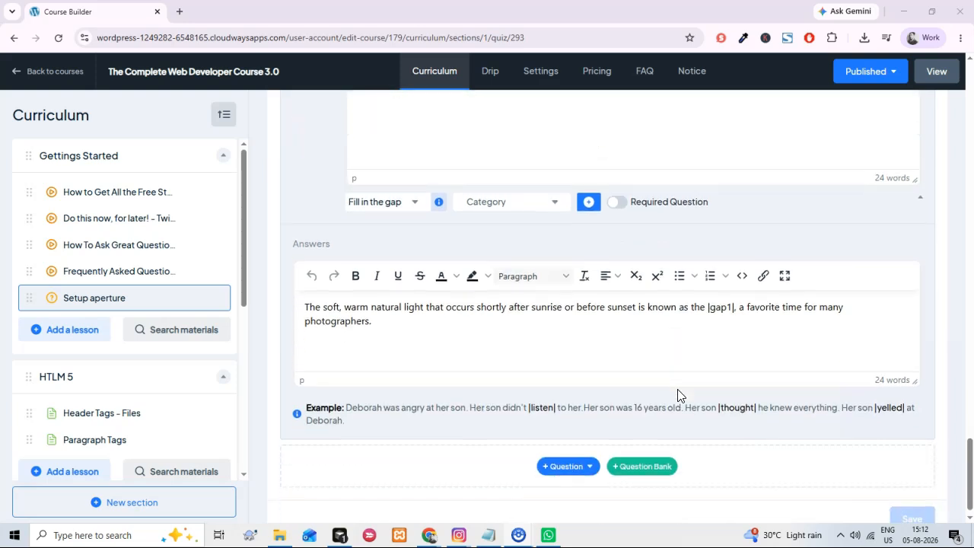
{"action": "scroll", "coordinate": [679, 395], "scroll_direction": "up", "scroll_amount": 10}
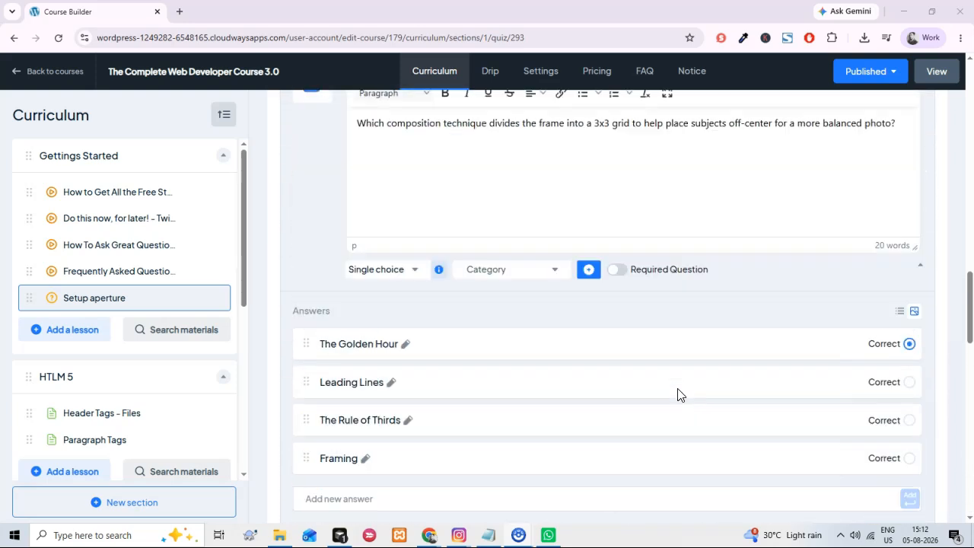
{"action": "scroll", "coordinate": [680, 395], "scroll_direction": "up", "scroll_amount": 15}
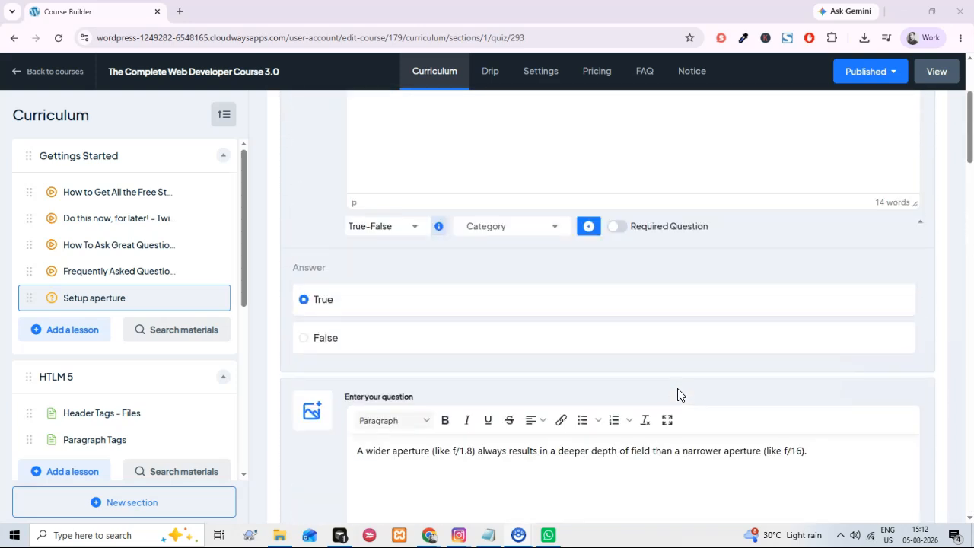